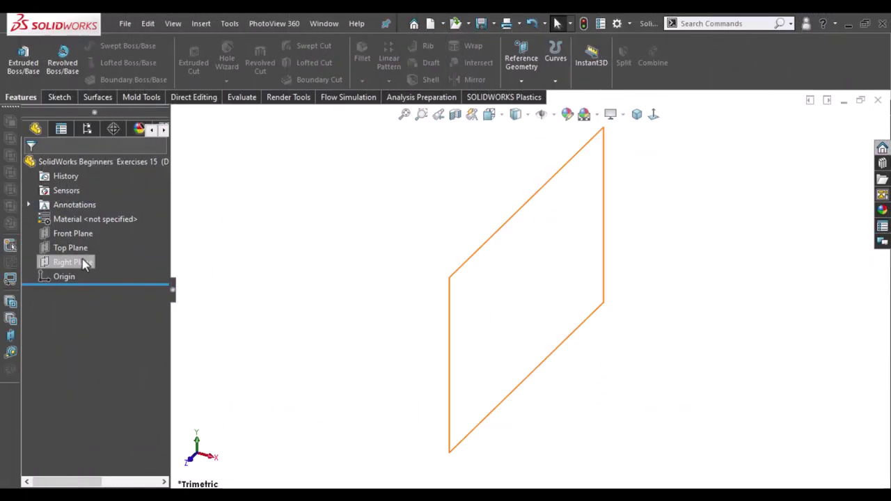
Step: Start a new sketch on the Right Plane, viewed face-on
left_click(83, 265)
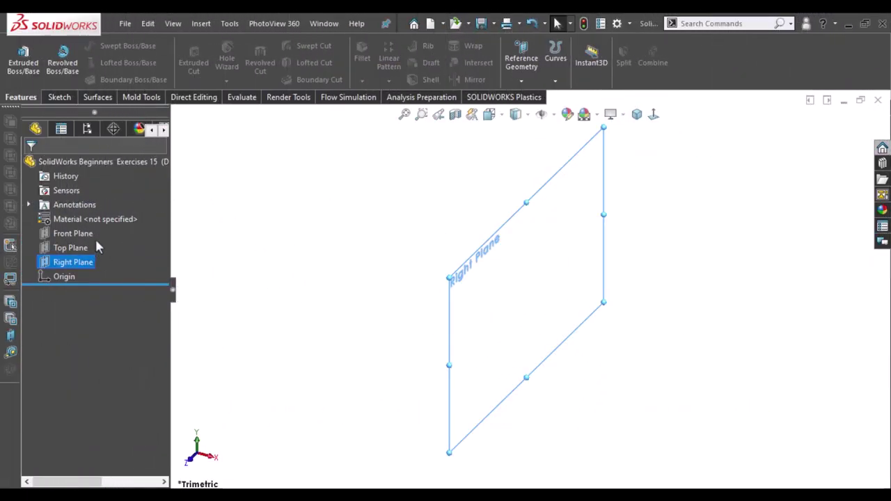
left_click(112, 235)
left_click(59, 98)
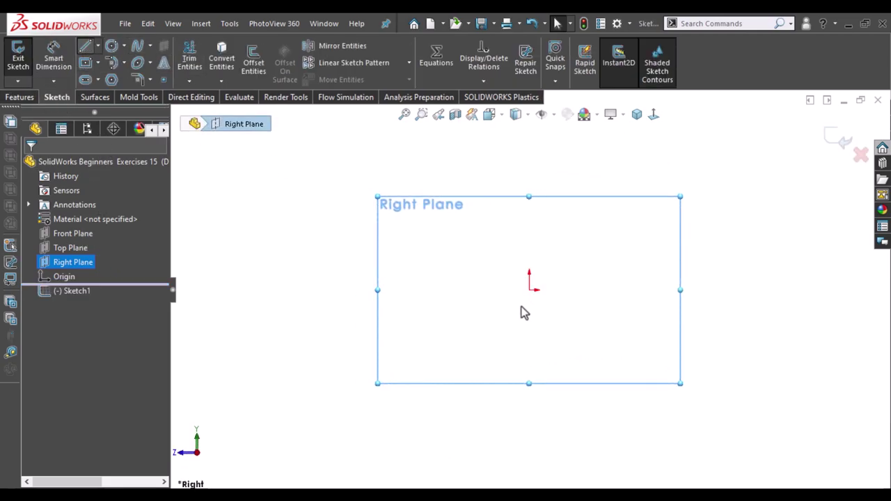
Step: Draw a closed five-segment line profile from the origin with a sloped top edge
key("l")
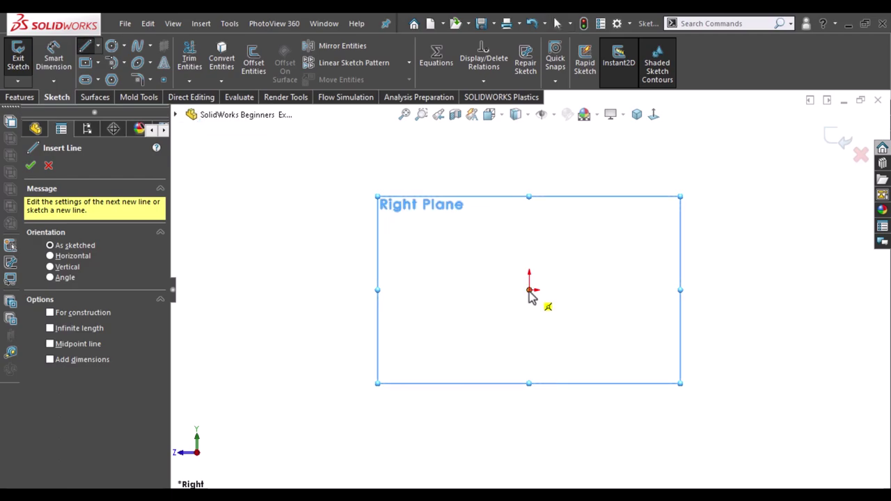
left_click(529, 202)
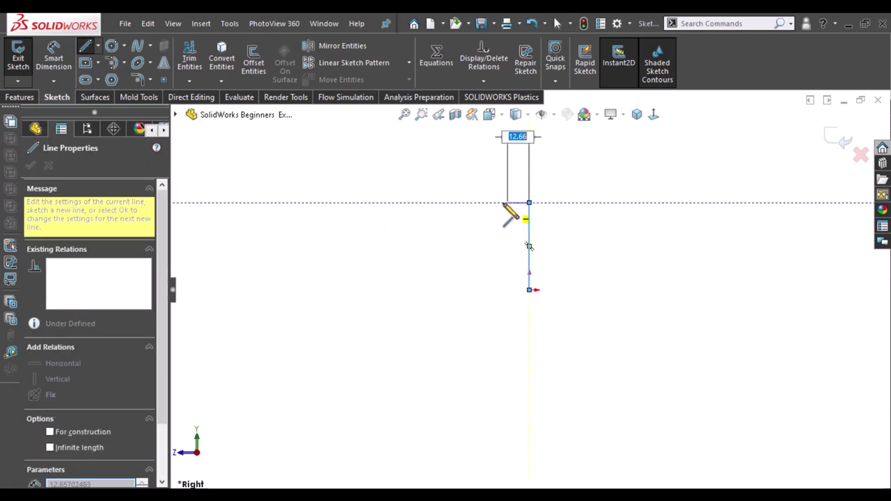
left_click(503, 202)
left_click(422, 249)
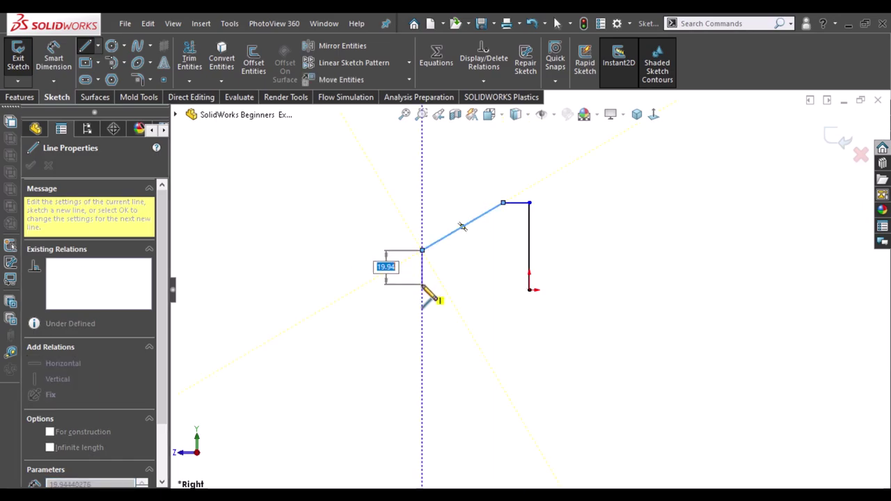
left_click(422, 289)
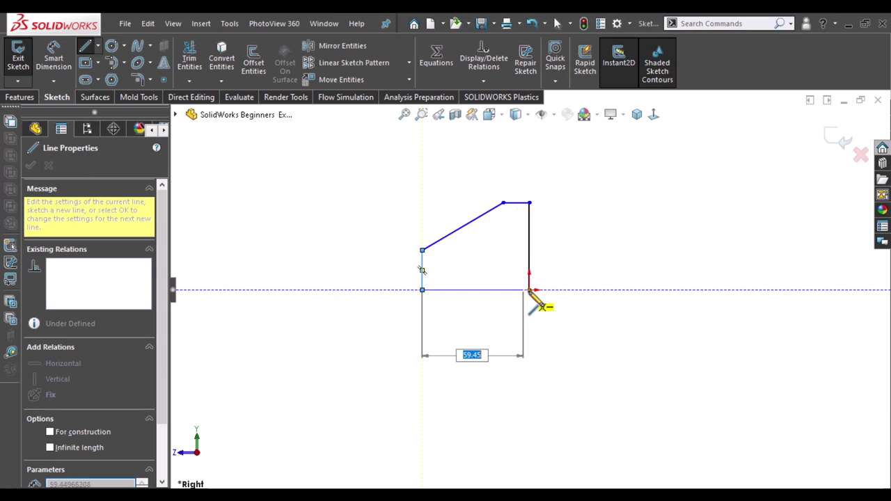
left_click(529, 289)
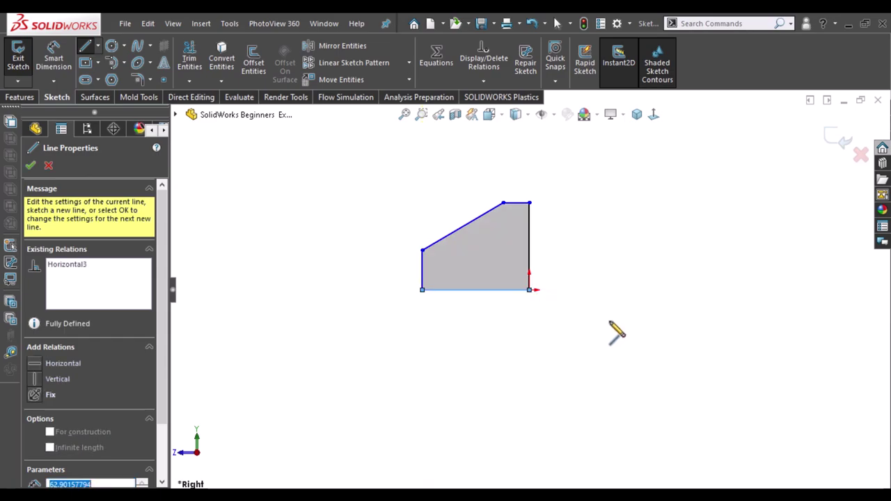
key("Escape")
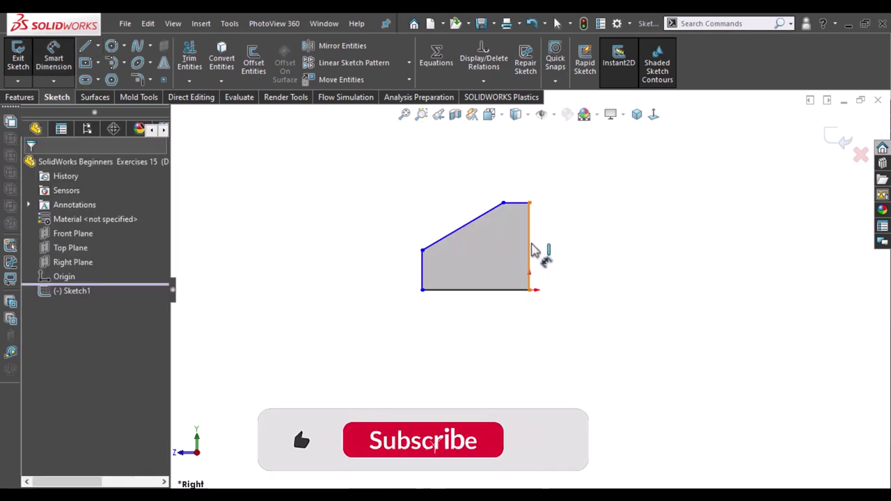
Step: Dimension the profile's right vertical edge to 80 mm
left_click(584, 250)
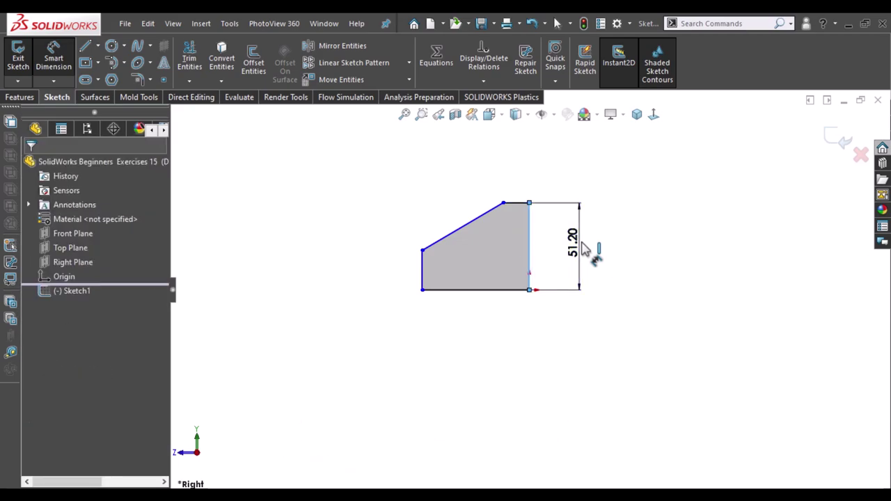
double_click(586, 249)
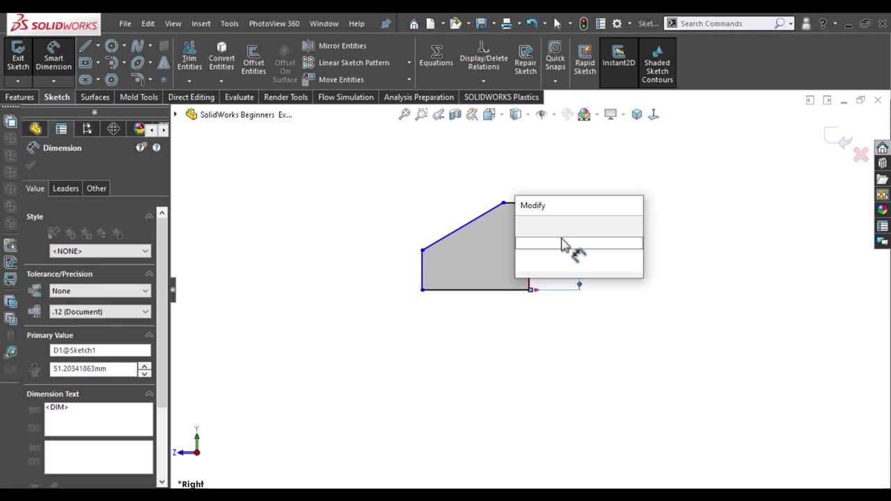
type("8")
key("Return")
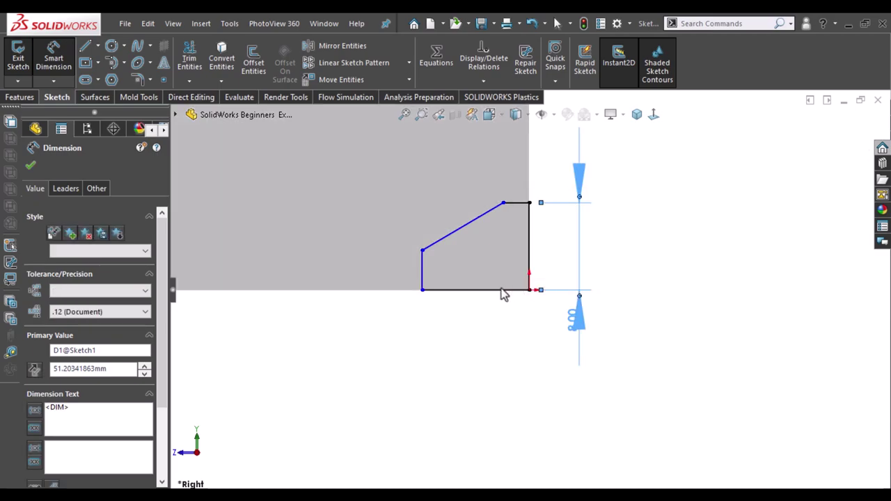
left_click(478, 319)
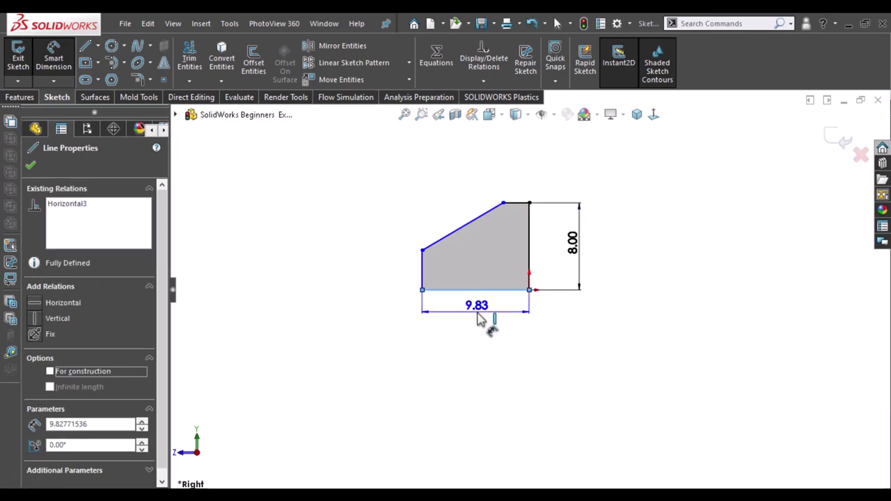
key("Escape")
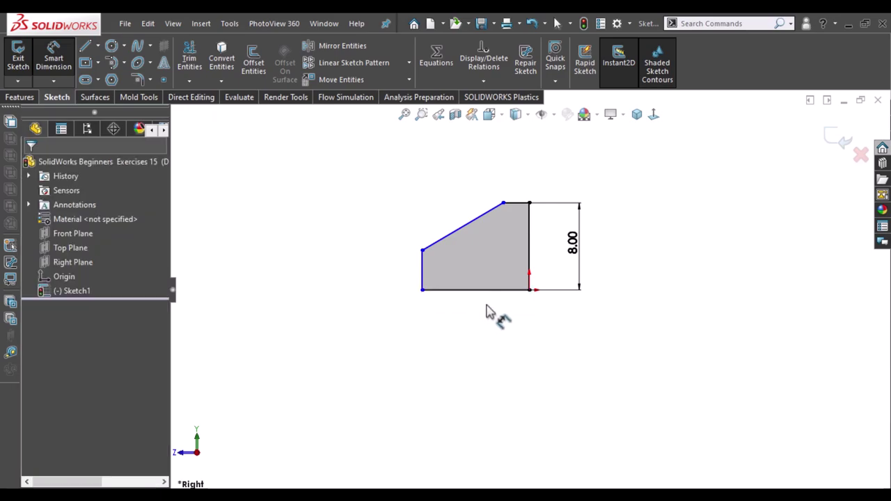
key("Escape")
left_click(574, 250)
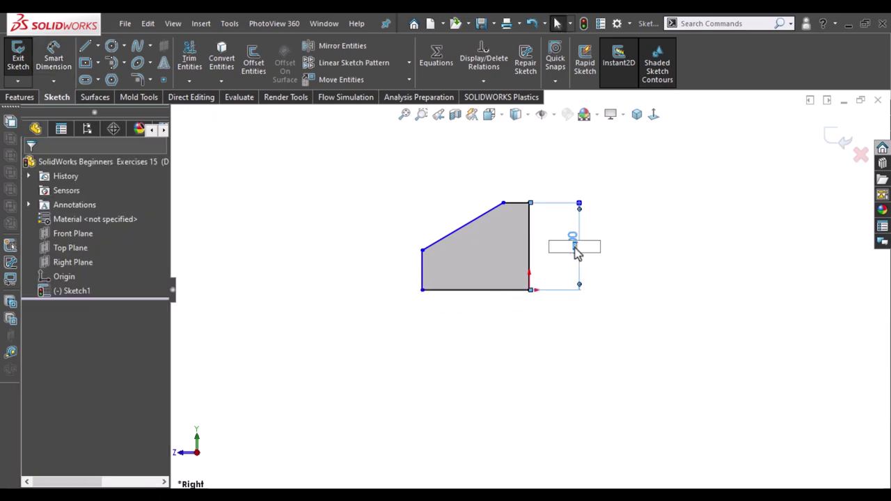
type("80")
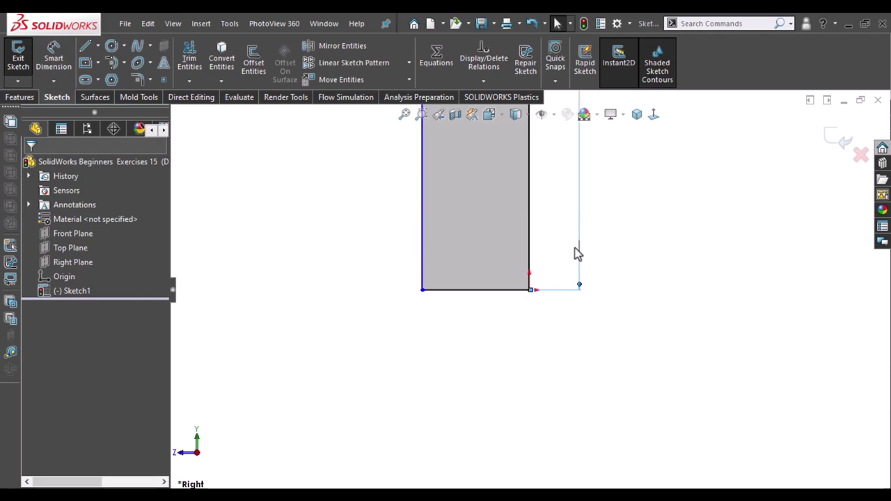
key("Escape")
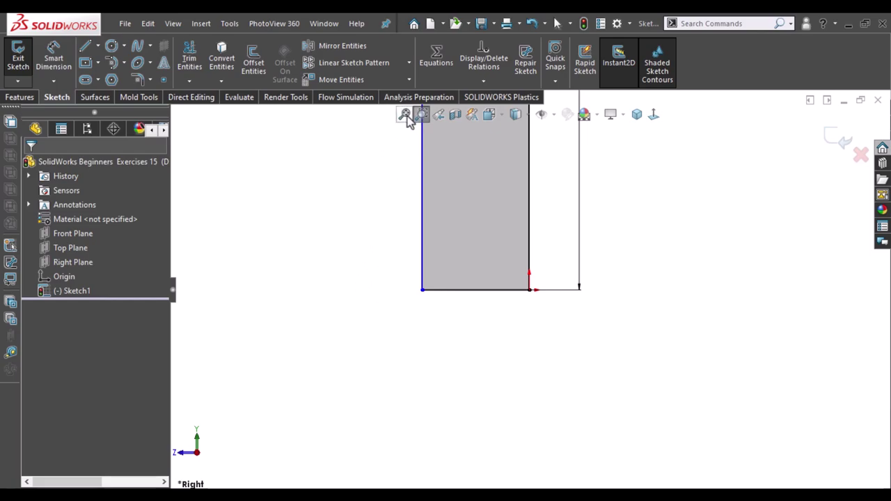
Step: Dimension the bottom edge width to 100 mm
left_click(405, 115)
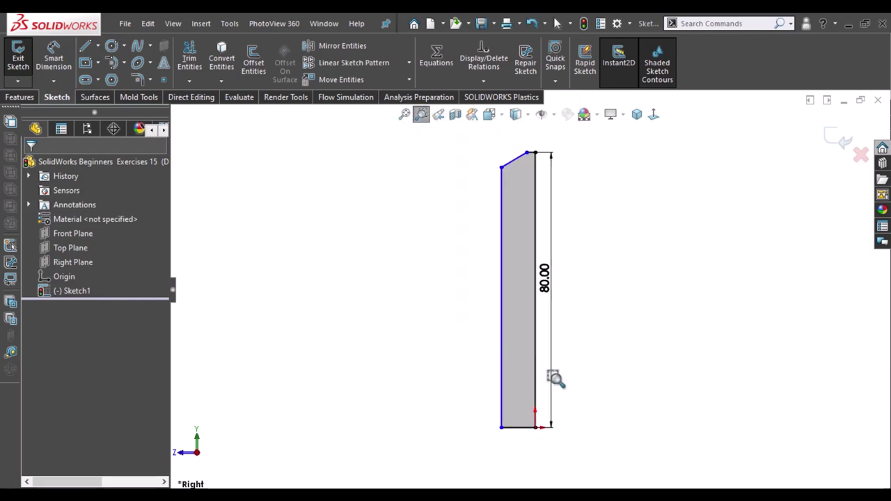
scroll(591, 398, "down", 1)
right_click_drag(609, 312, 537, 418)
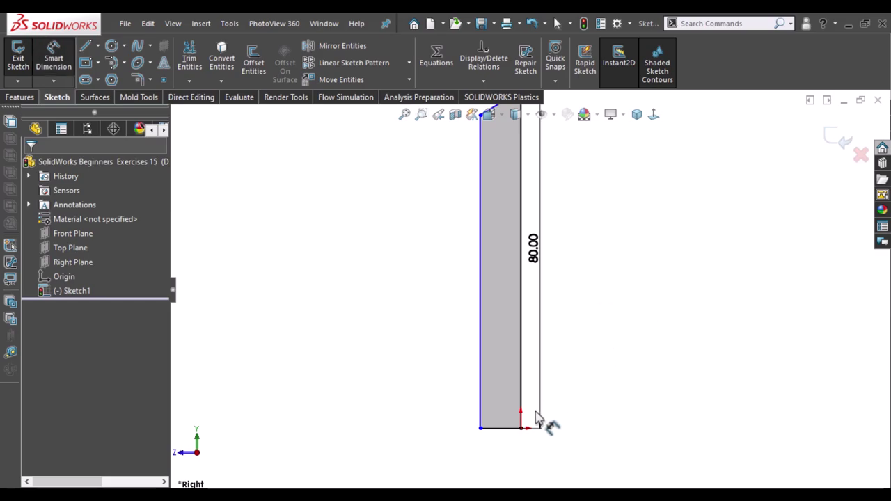
left_click(505, 451)
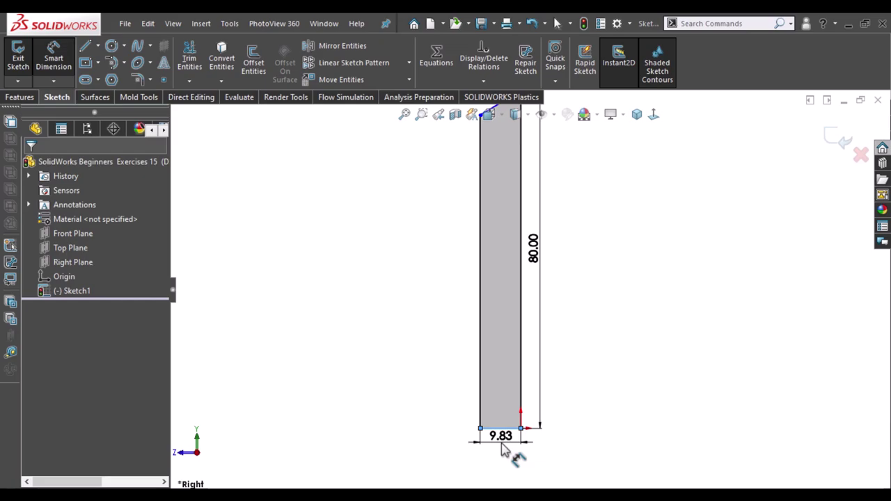
left_click(505, 451)
type("100")
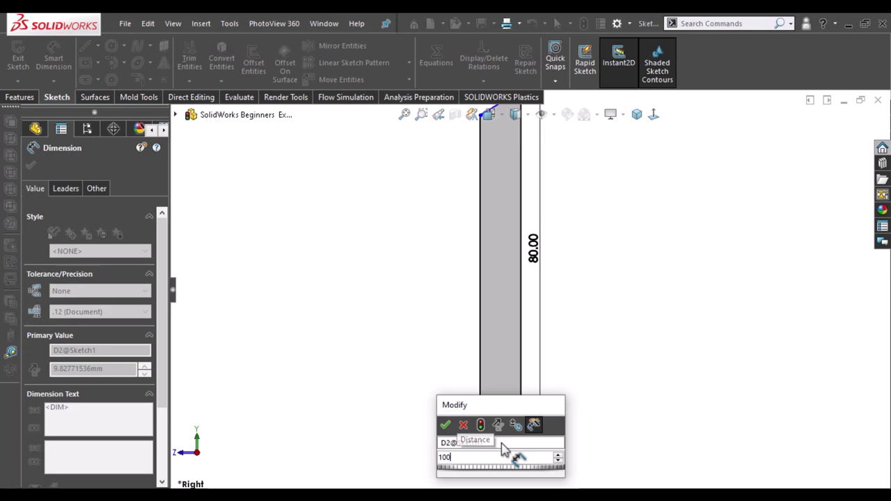
key("Return")
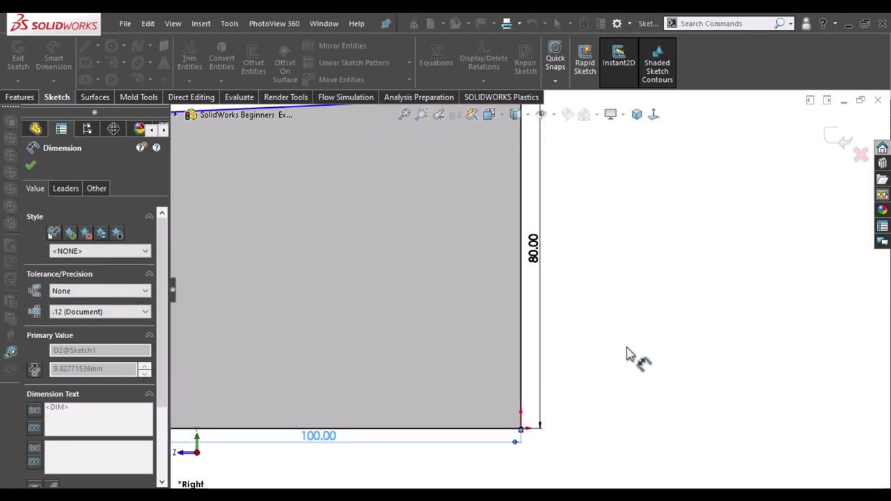
Step: Dimension the left edge height to 20 mm
left_click(405, 115)
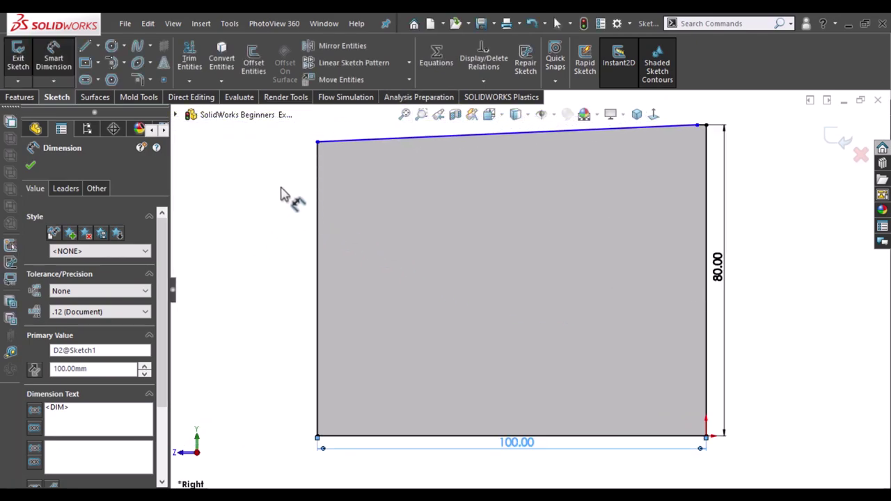
left_click(280, 195)
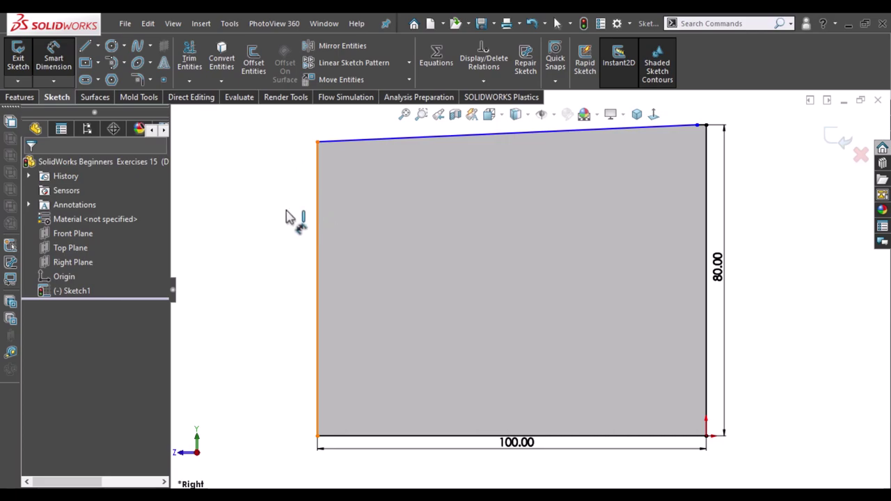
left_click(284, 216)
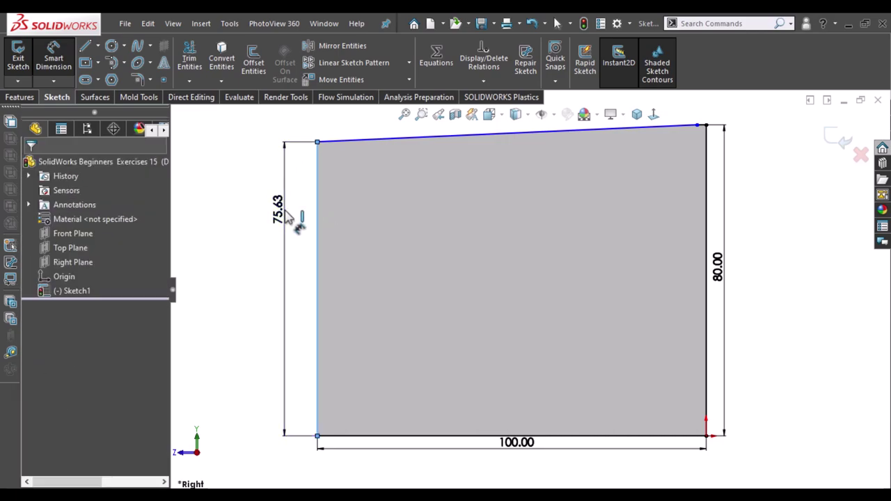
left_click(287, 217)
type("20")
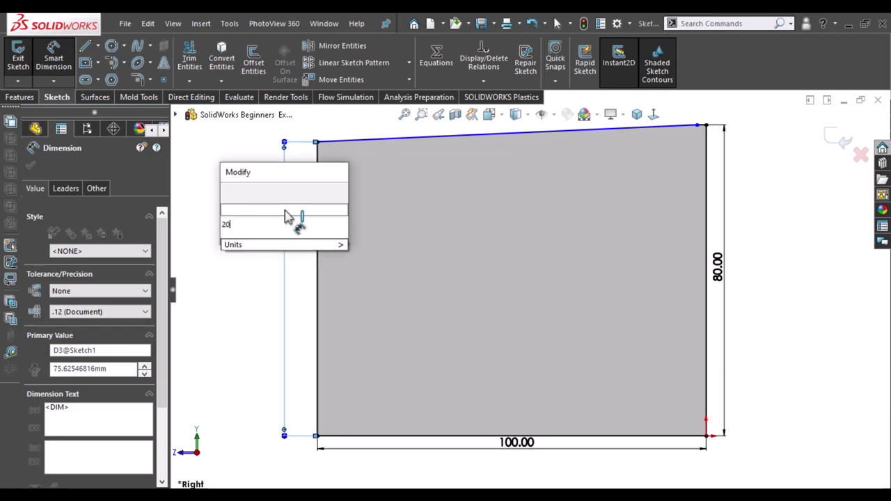
key("Escape")
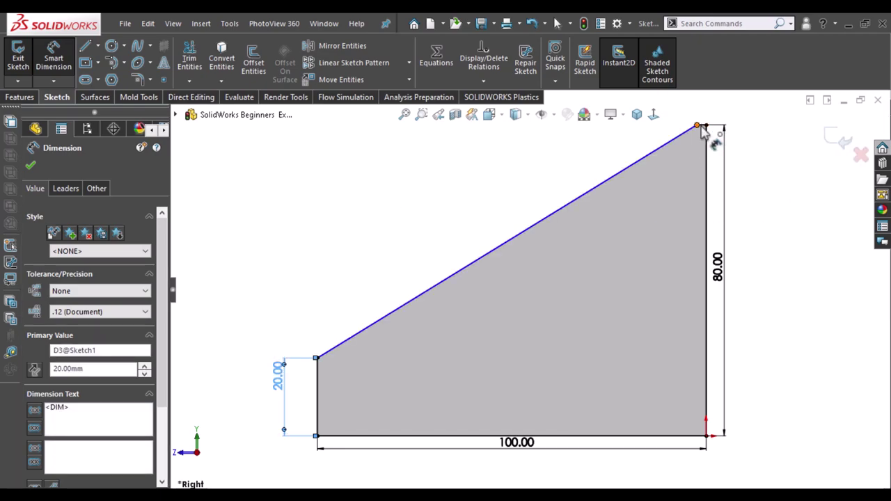
Step: Dimension the short top edge length to 20 mm
scroll(703, 133, "down", 3)
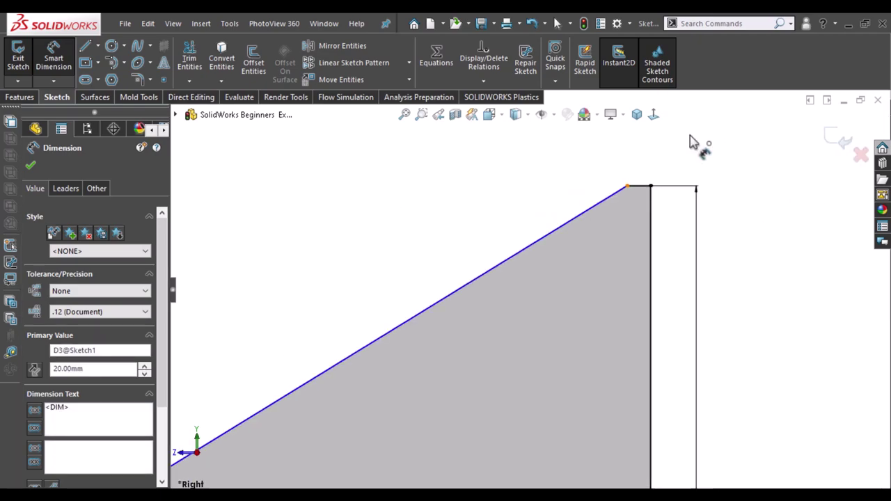
left_click(610, 184)
left_click(610, 185)
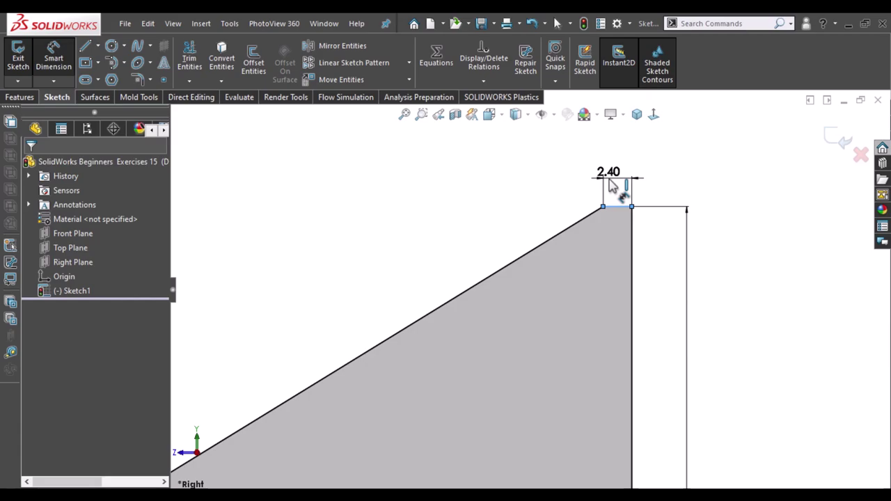
type("2")
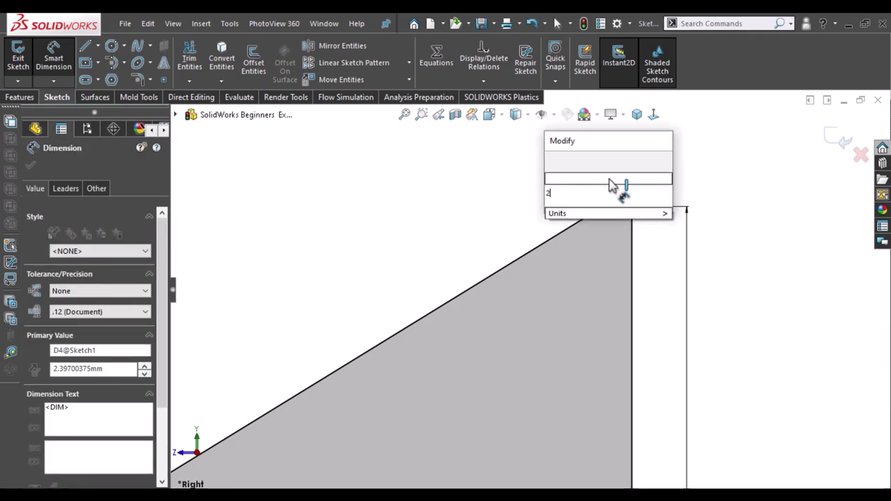
type("0")
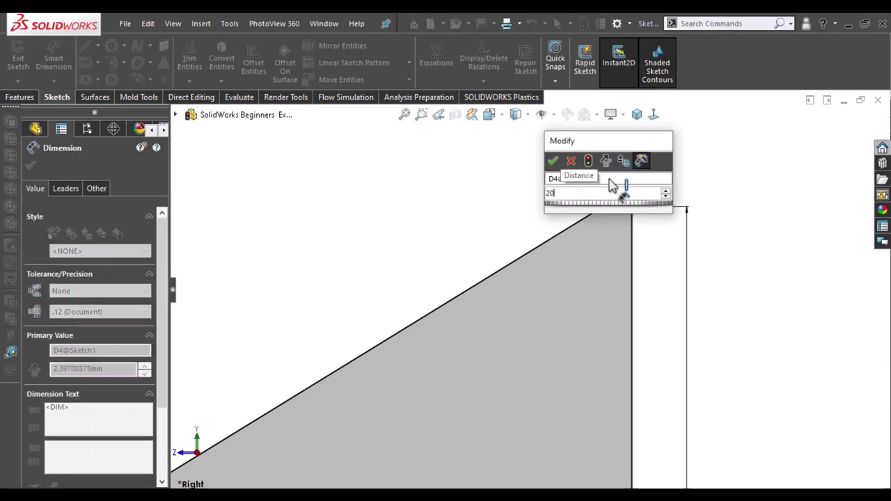
key("Return")
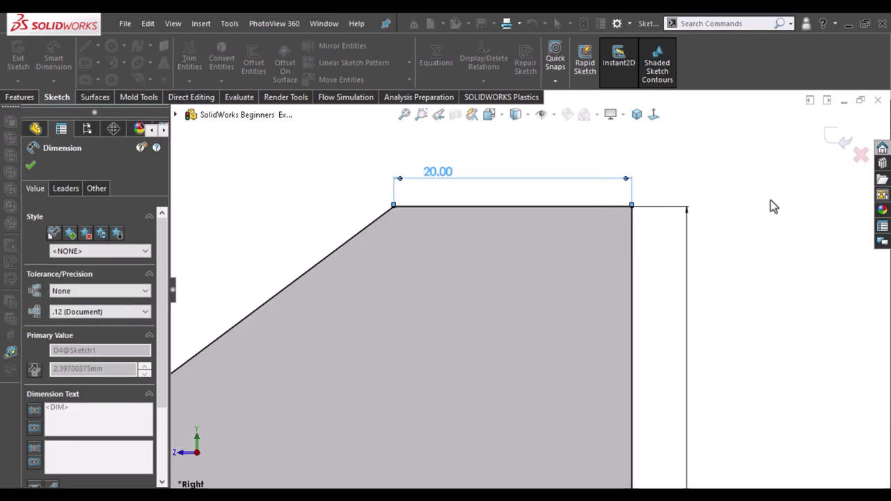
key("Escape")
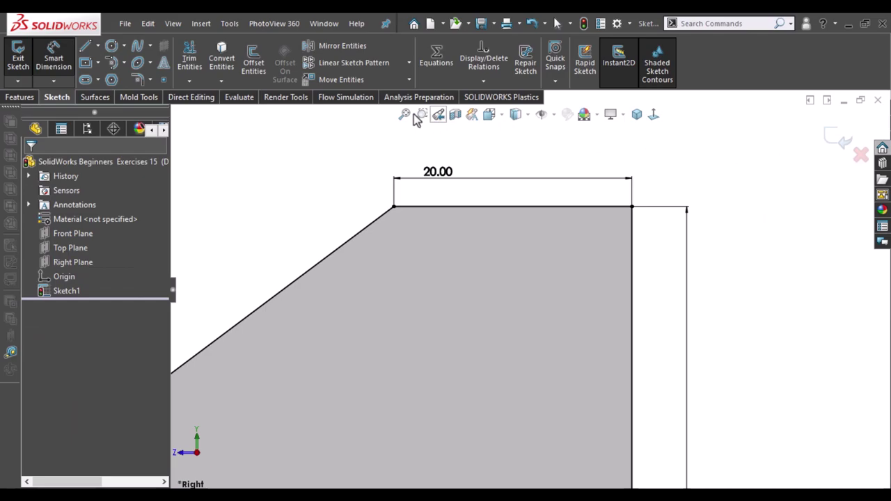
left_click(405, 114)
scroll(515, 240, "up", 2)
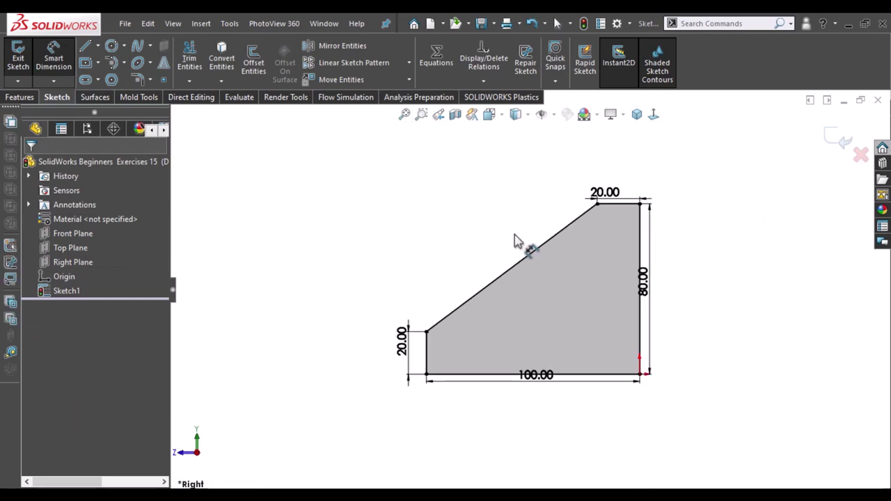
scroll(501, 254, "up", 2)
middle_click_drag(480, 253, 497, 321)
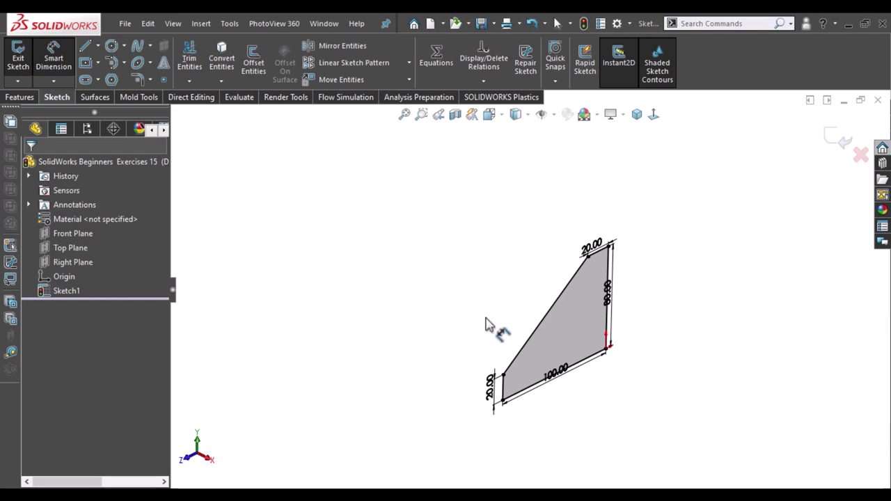
Step: Extrude Sketch1 as a Blind boss 100 mm deep to form Boss-Extrude1
left_click(21, 98)
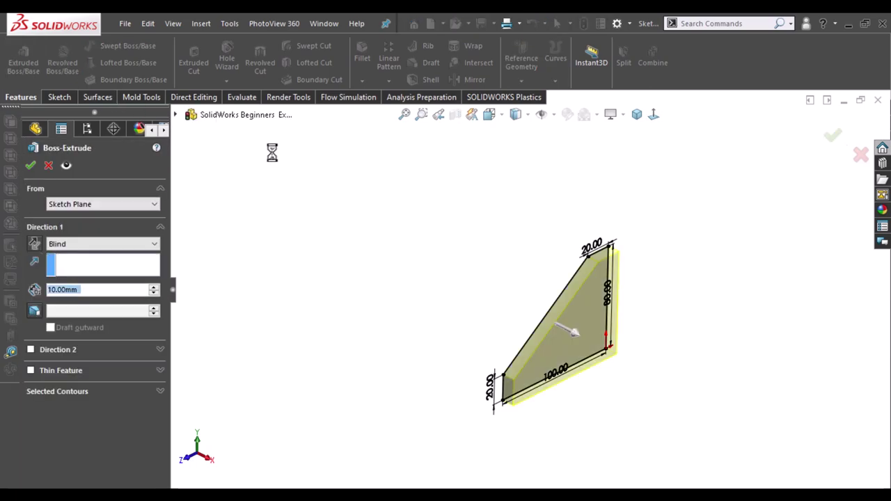
type("100")
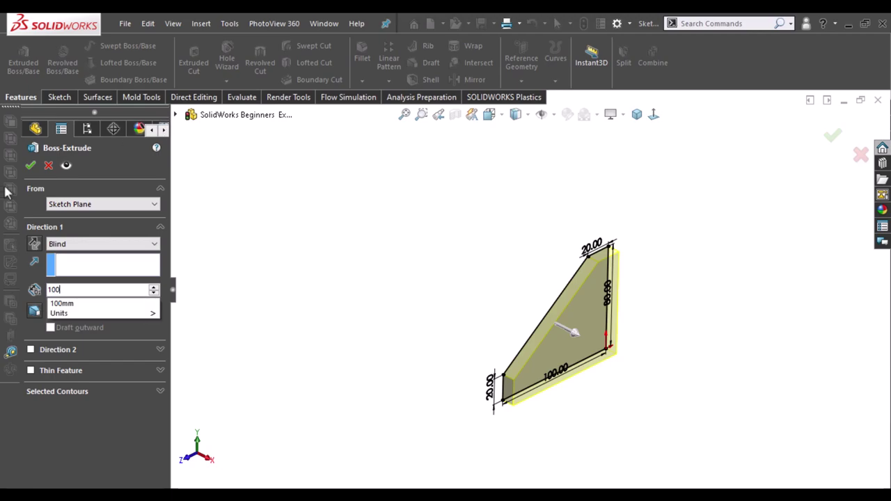
key("Return")
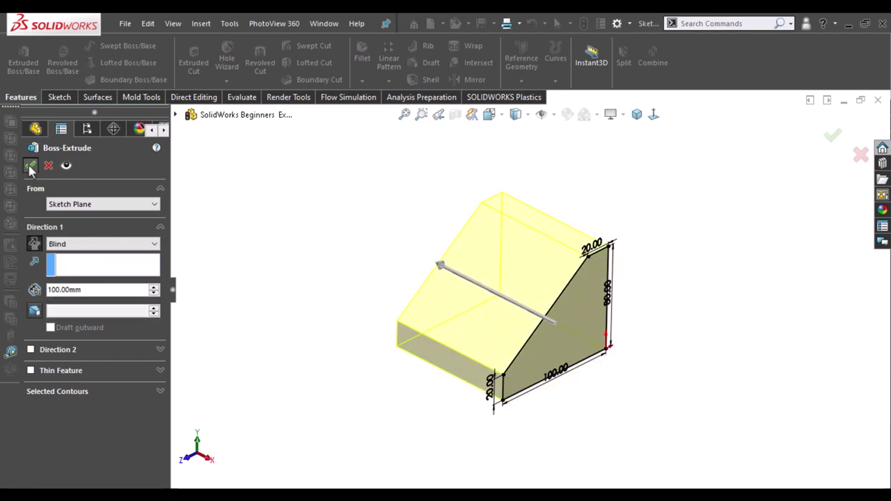
key("Return")
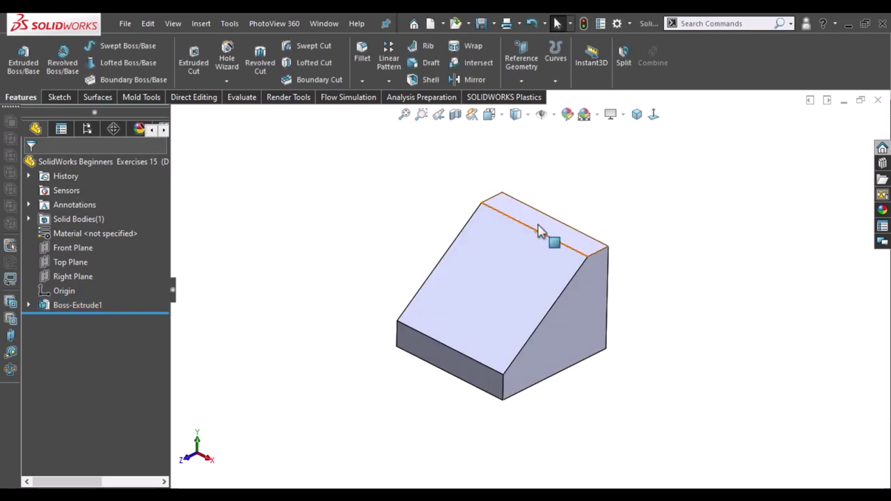
Step: On the block's narrow top face, draw a corner rectangle from edge to edge
left_click(542, 231)
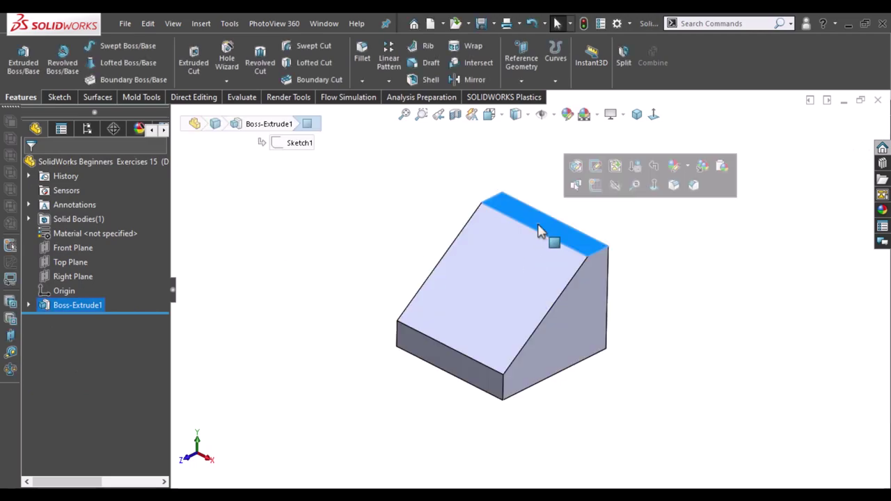
left_click(593, 185)
left_click(653, 114)
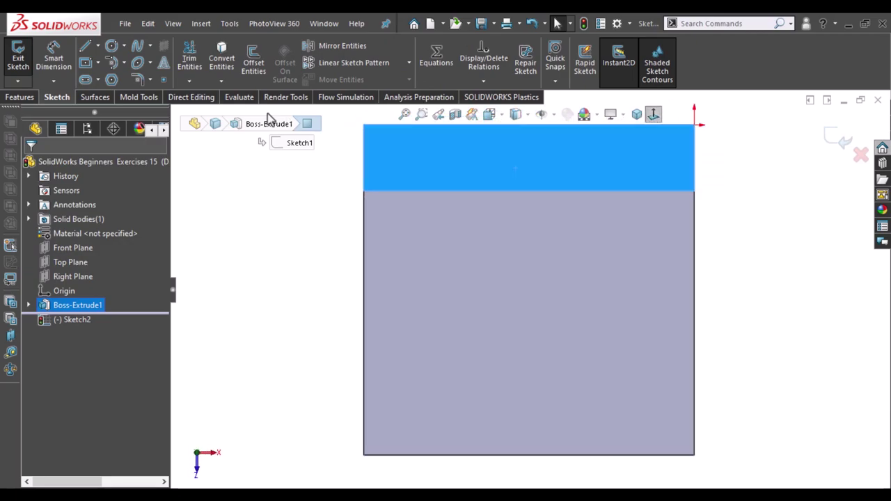
left_click(87, 64)
left_click(43, 217)
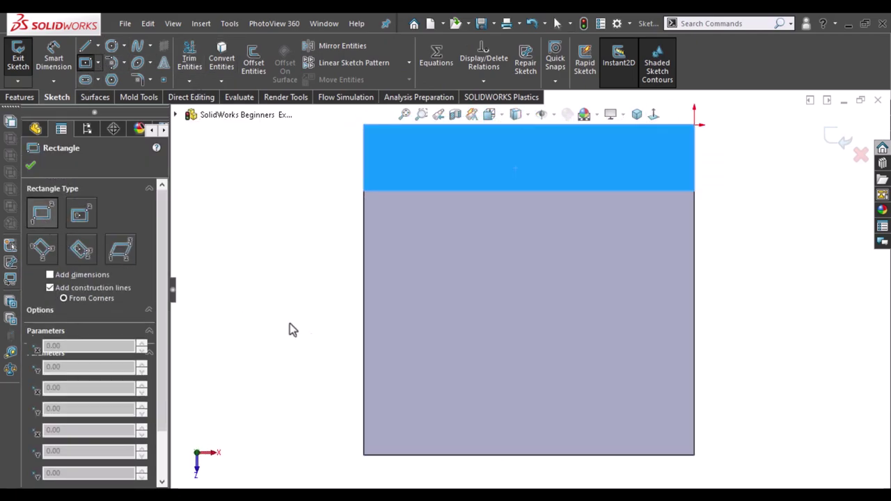
left_click(483, 456)
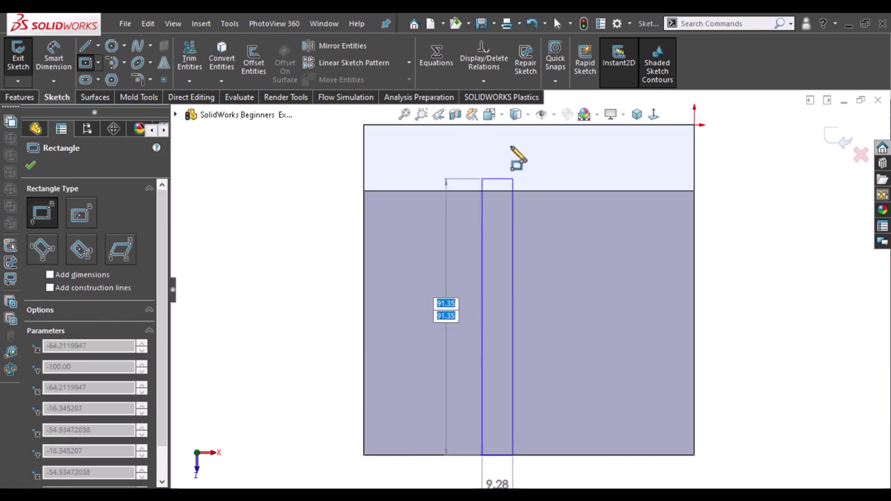
left_click(511, 126)
scroll(404, 258, "up", 3)
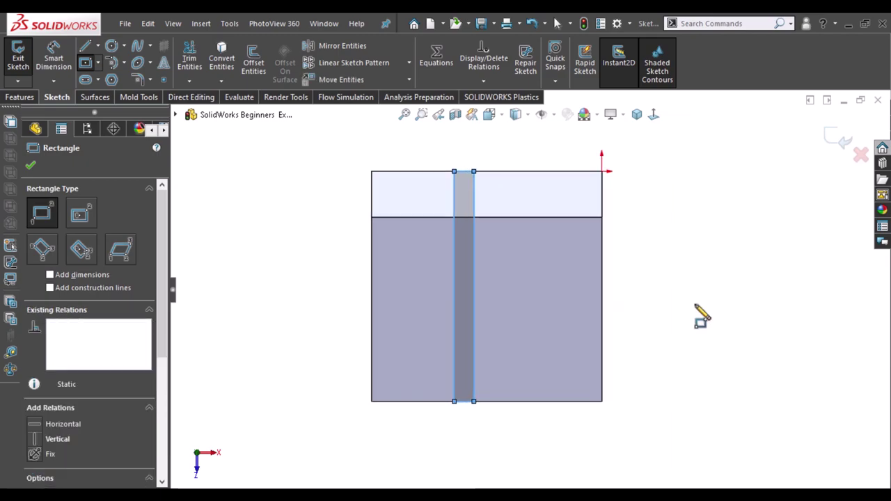
key("Escape")
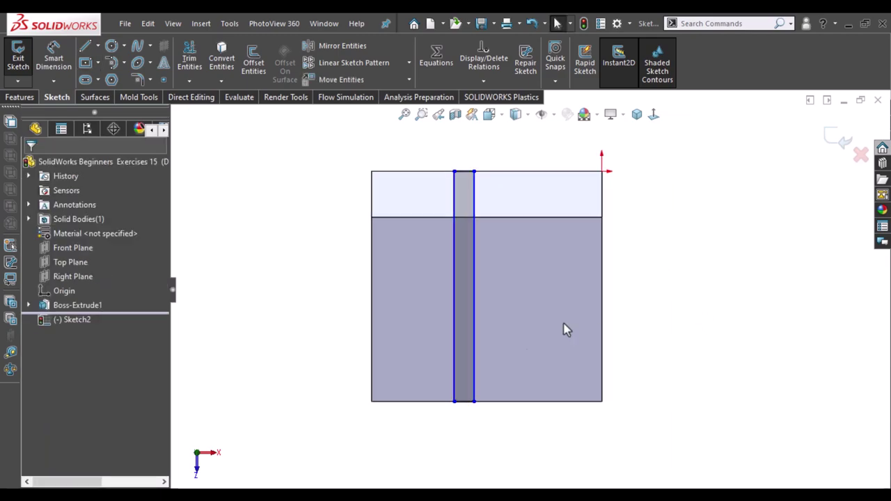
Step: Centre the strip with a Coincident relation to the face edge's midpoint
left_click(465, 402, "ctrl")
left_click(464, 402, "ctrl")
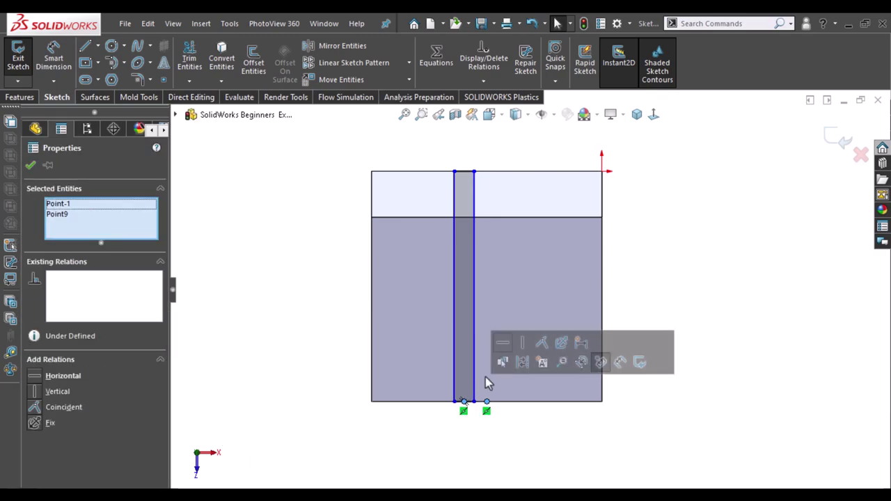
left_click(541, 348)
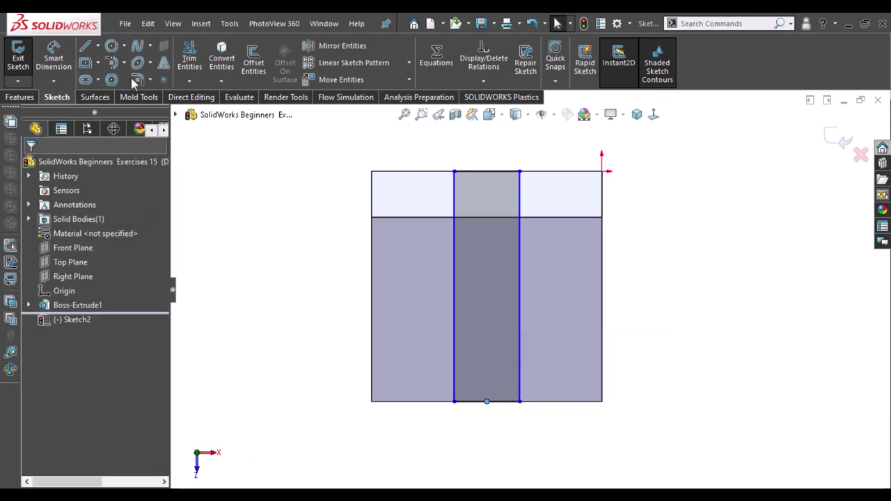
key("Escape")
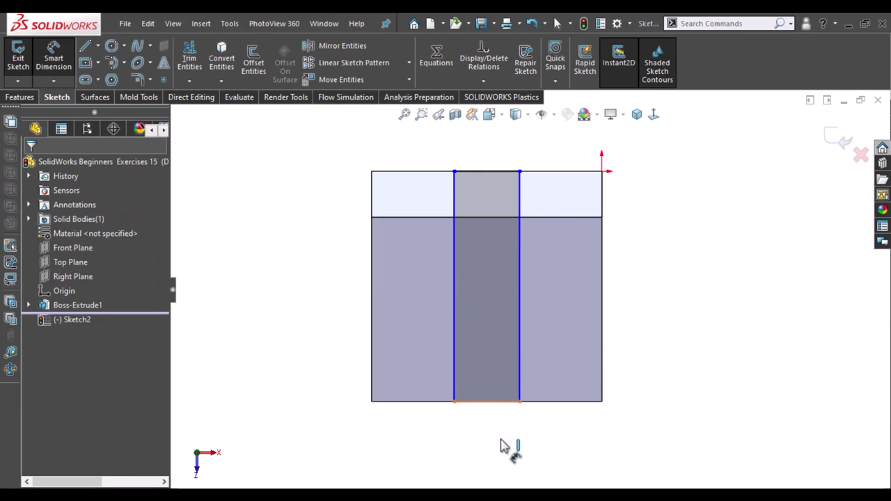
Step: Dimension the strip width to 20 mm
left_click(505, 446)
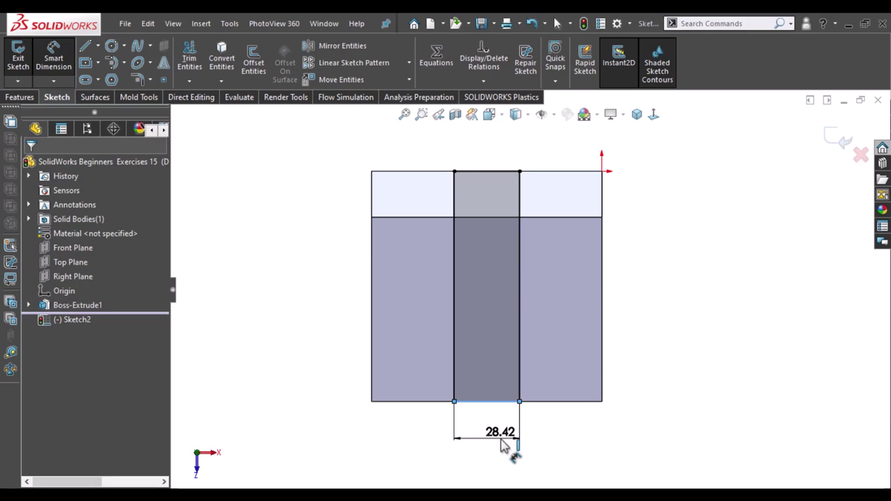
left_click(506, 446)
type("20")
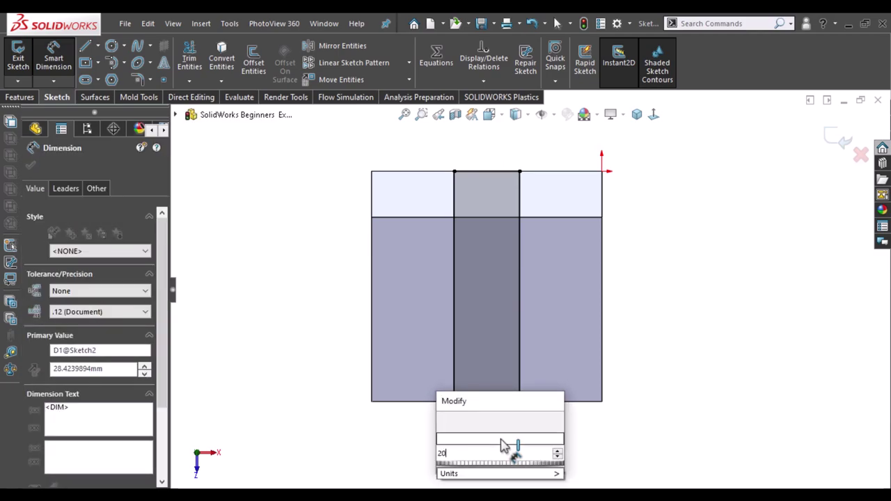
key("Escape")
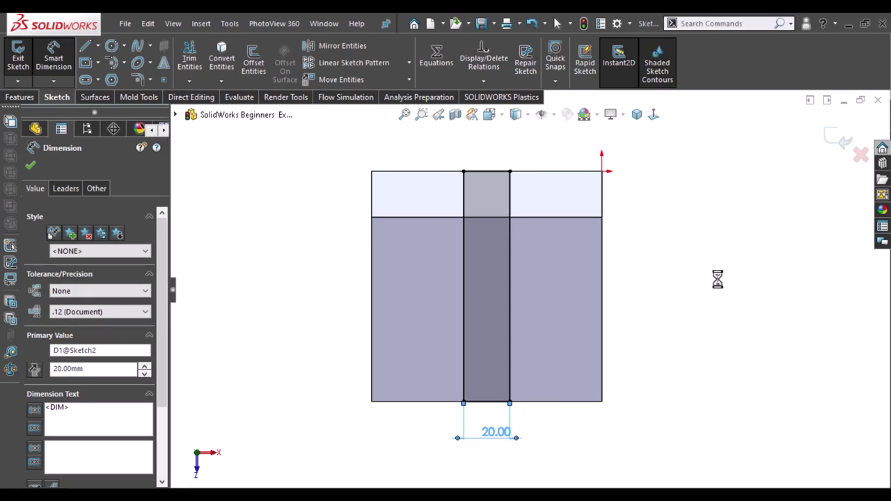
key("Escape")
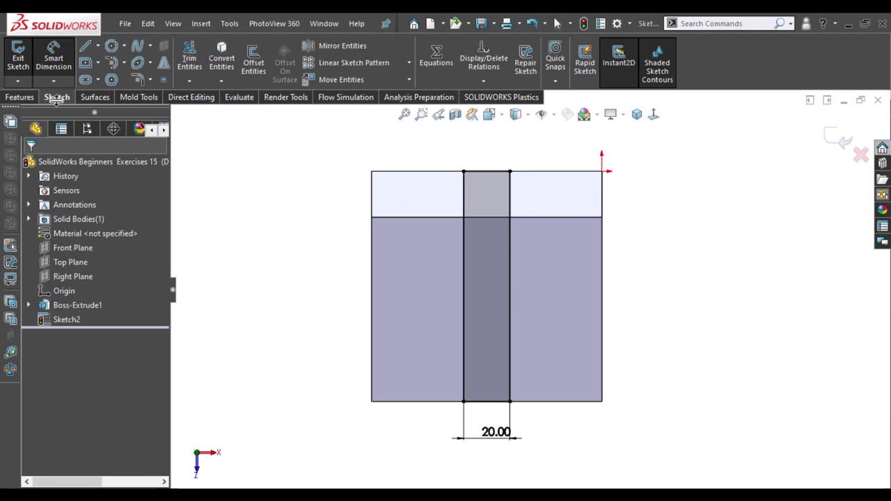
Step: Extrude the strip in the reversed direction, Up To Next, creating Boss-Extrude2
left_click(21, 98)
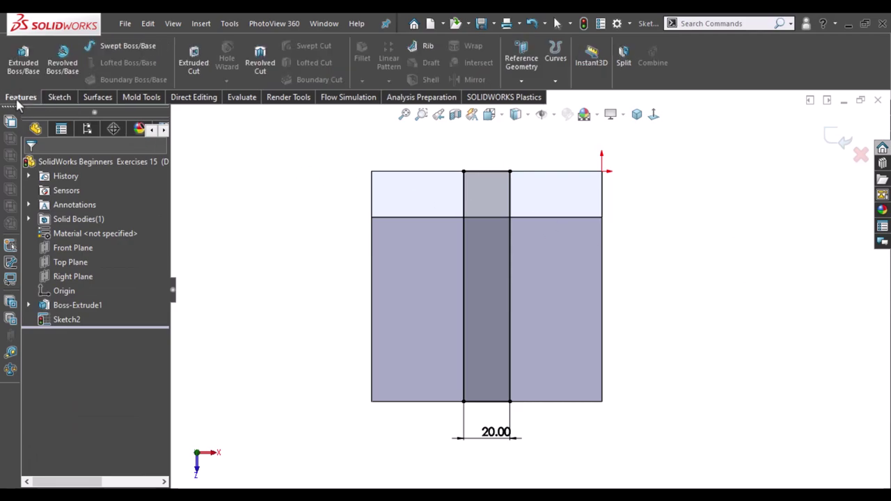
left_click(30, 64)
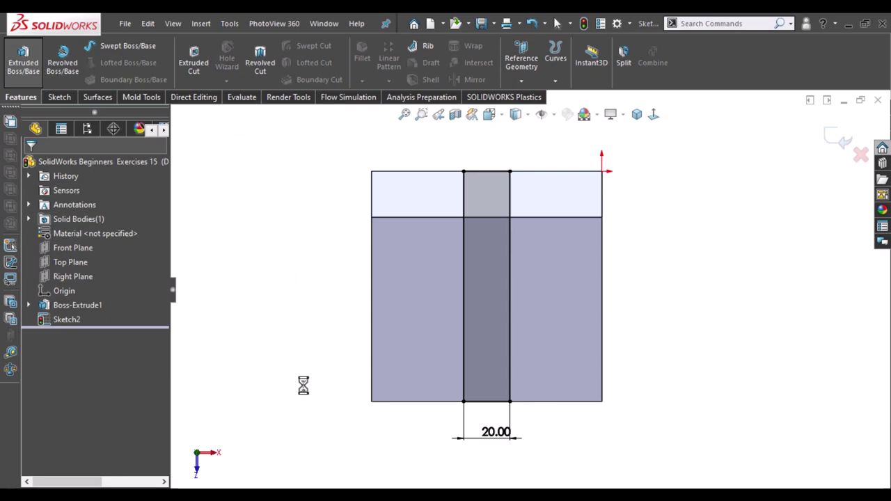
mouse_move(295, 350)
middle_mouse_down()
mouse_move(312, 229)
mouse_move(273, 189)
middle_mouse_up()
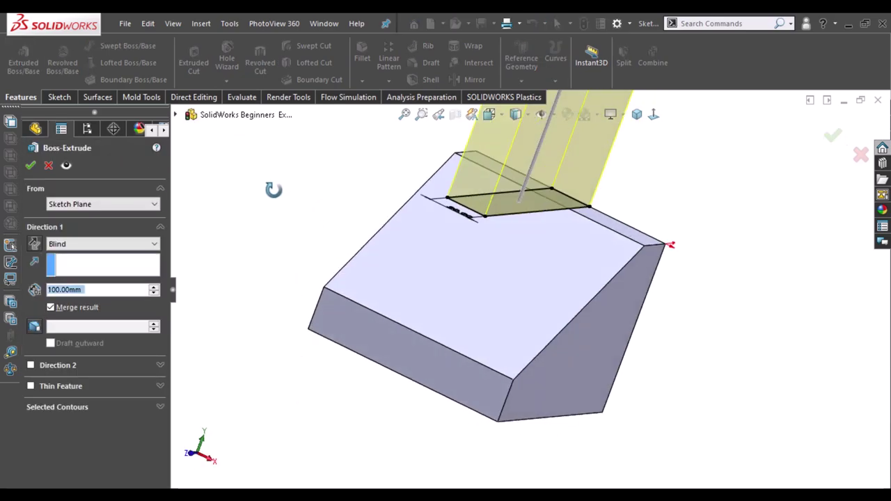
left_click(34, 244)
left_click(54, 245)
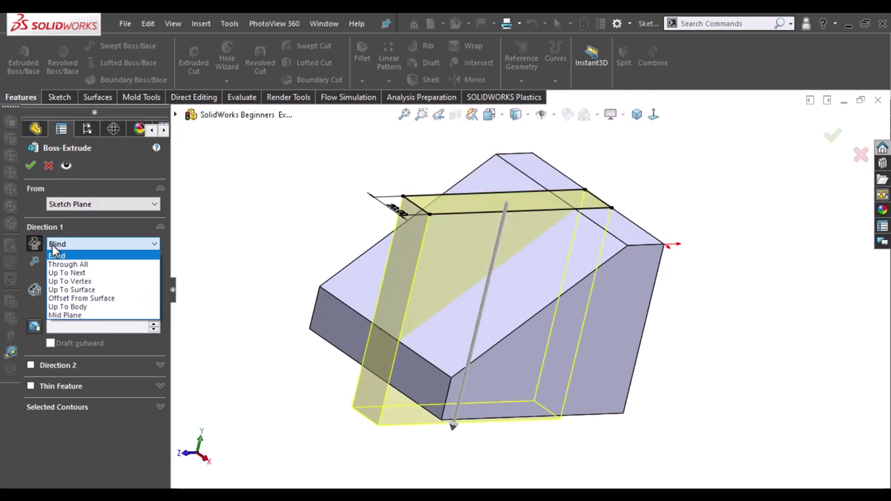
left_click(67, 273)
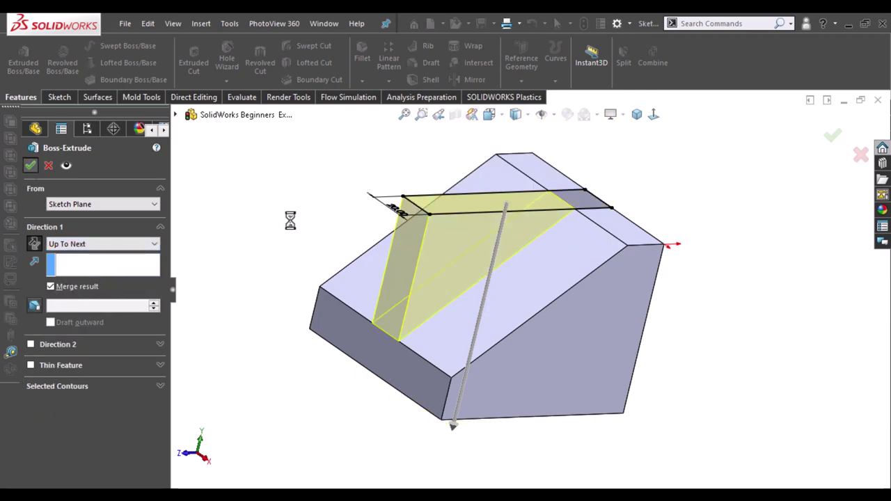
key("Return")
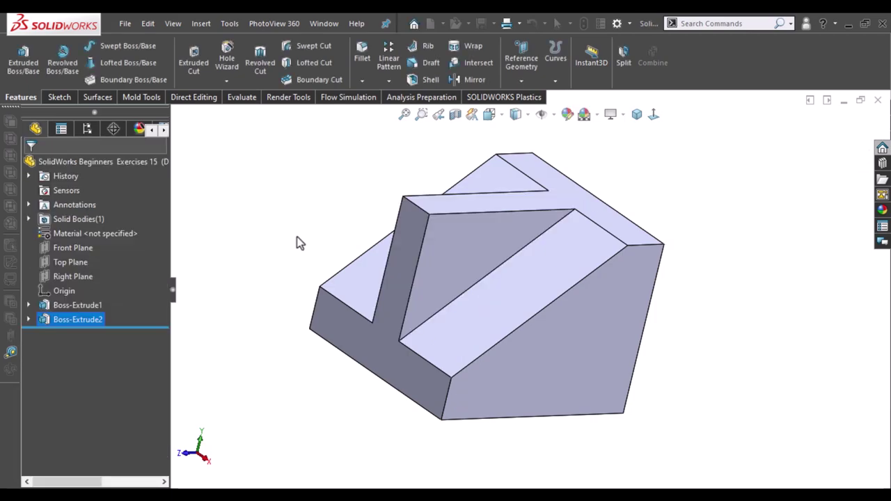
mouse_move(317, 323)
middle_mouse_down()
mouse_move(325, 314)
mouse_move(308, 388)
middle_mouse_up()
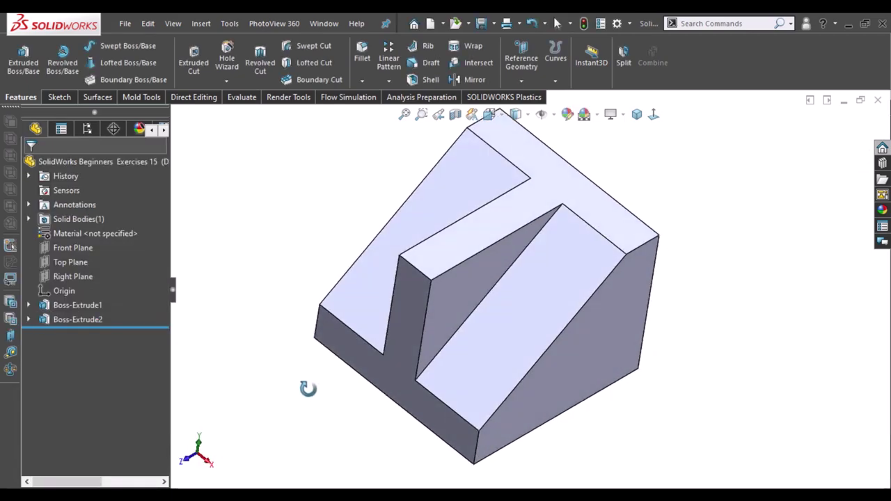
Step: Sketch a small corner rectangle against the block's right edge on the T-shaped face, viewed Normal To
left_click(603, 225)
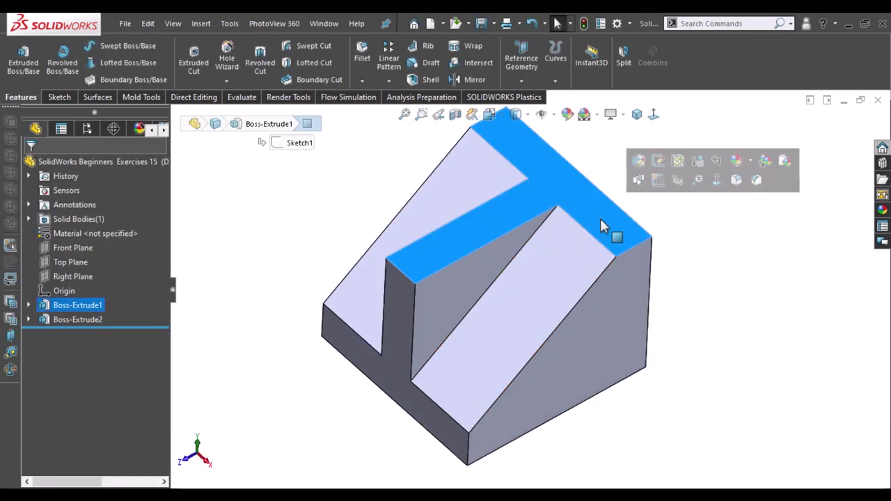
left_click(658, 180)
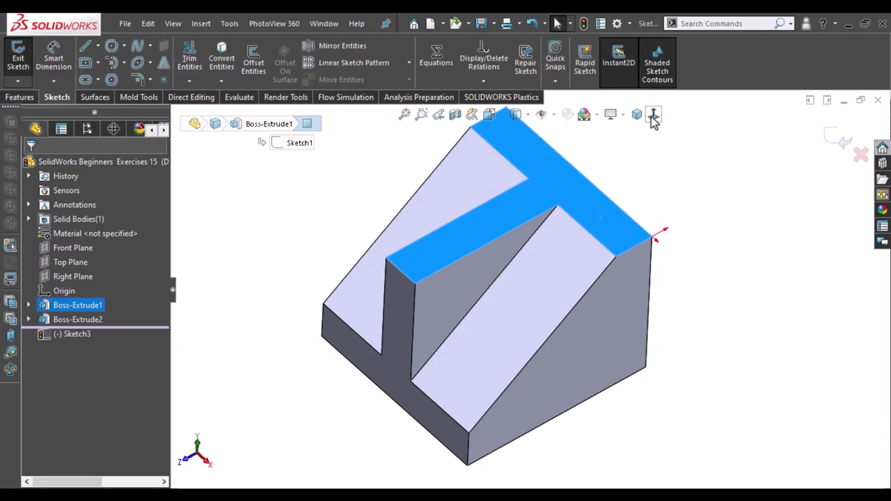
left_click(654, 115)
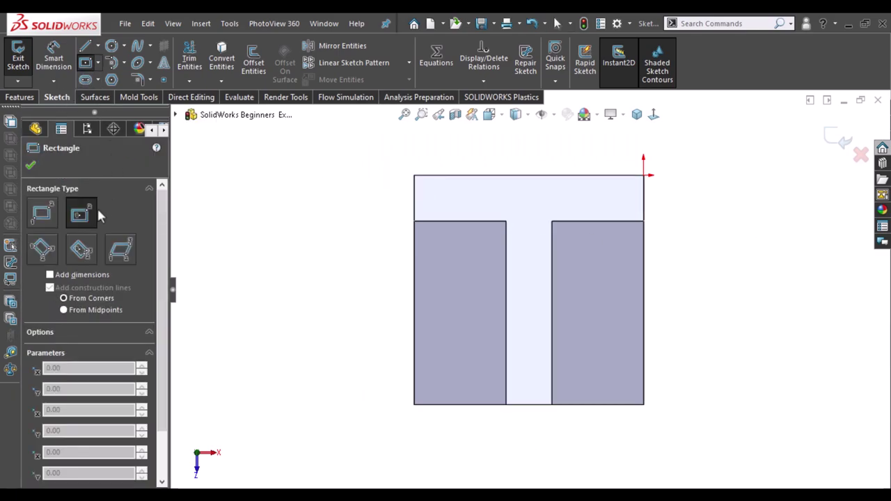
left_click(45, 216)
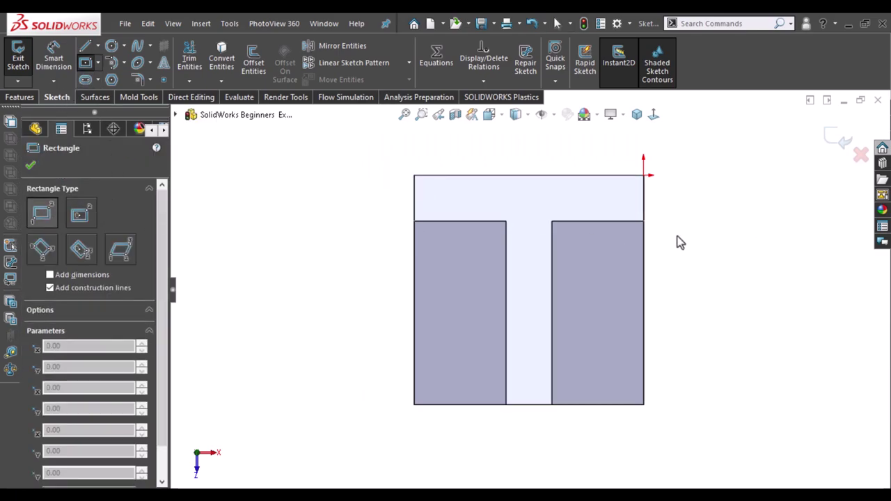
left_click(641, 249)
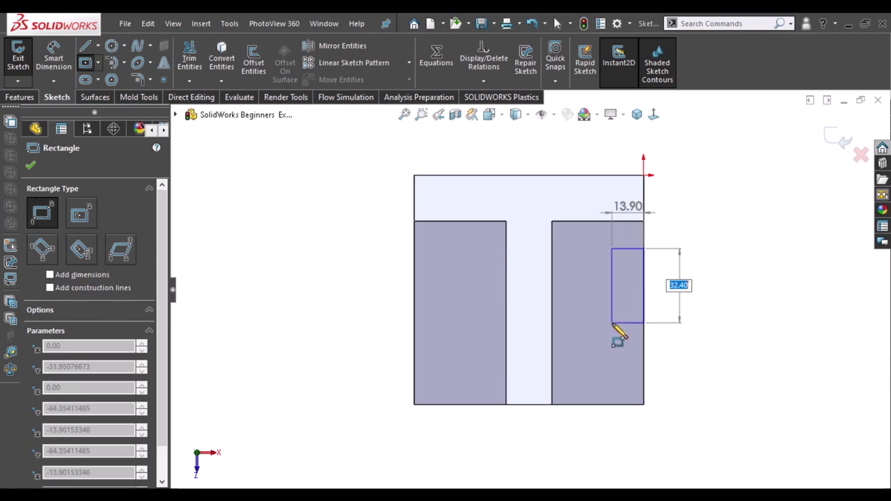
left_click(612, 322)
right_click_drag(388, 321, 383, 285)
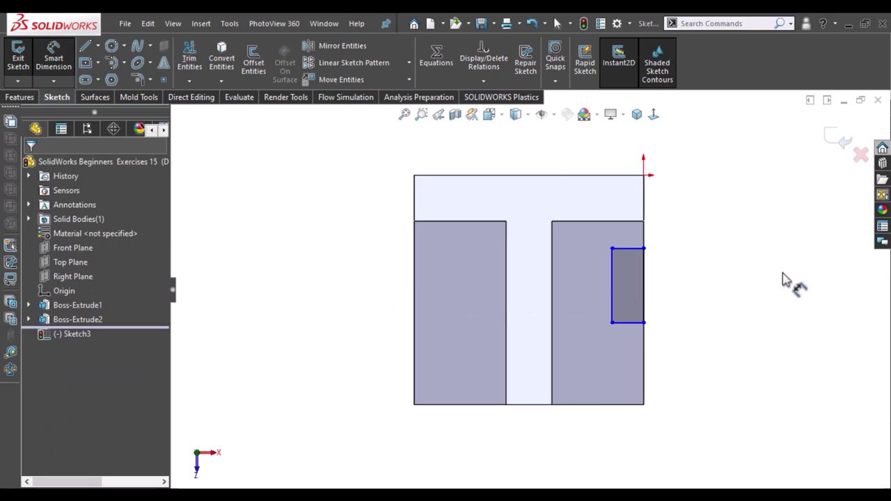
Step: Dimension the rectangle 30 mm from the part's top edge and 30 mm from its bottom edge
left_click(634, 249)
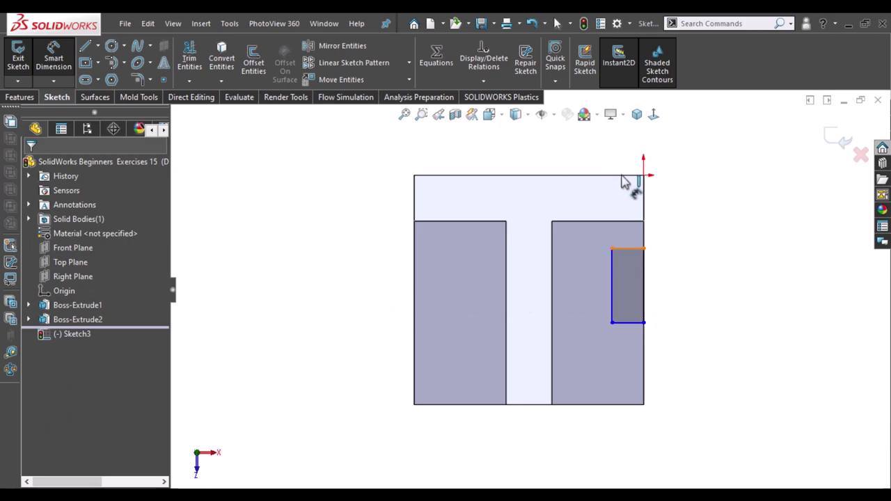
left_click(687, 202)
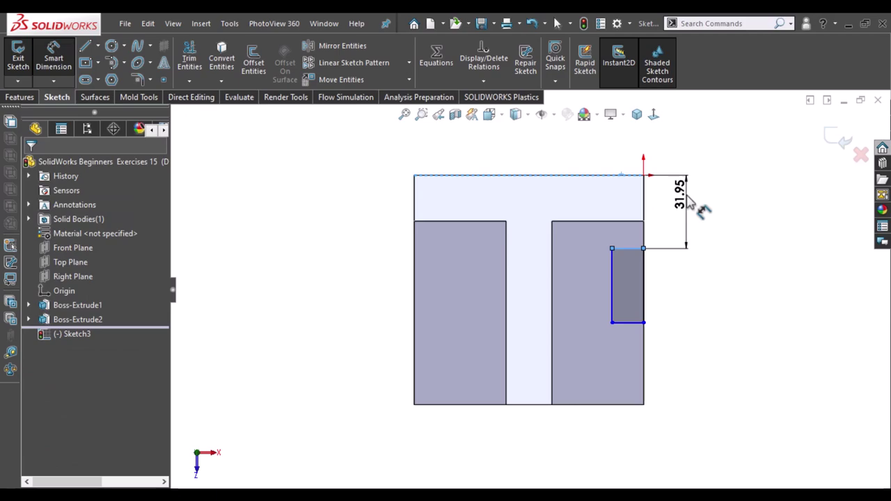
left_click(690, 202)
type("30")
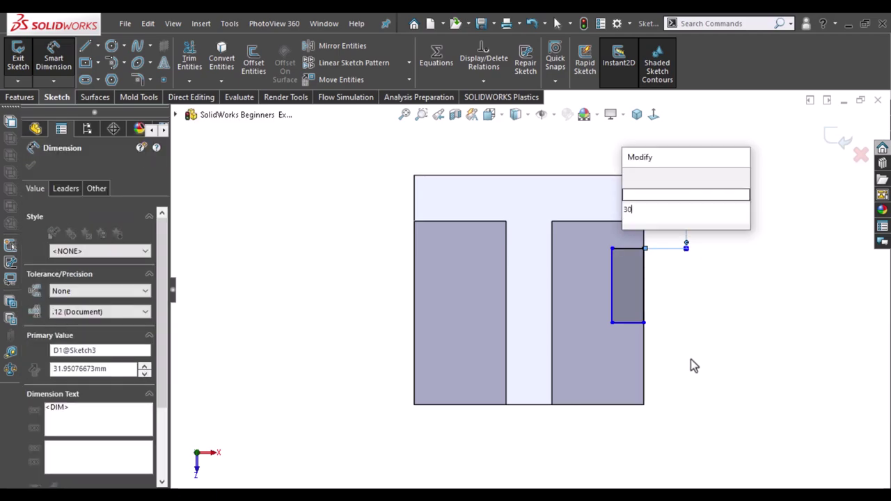
key("Escape")
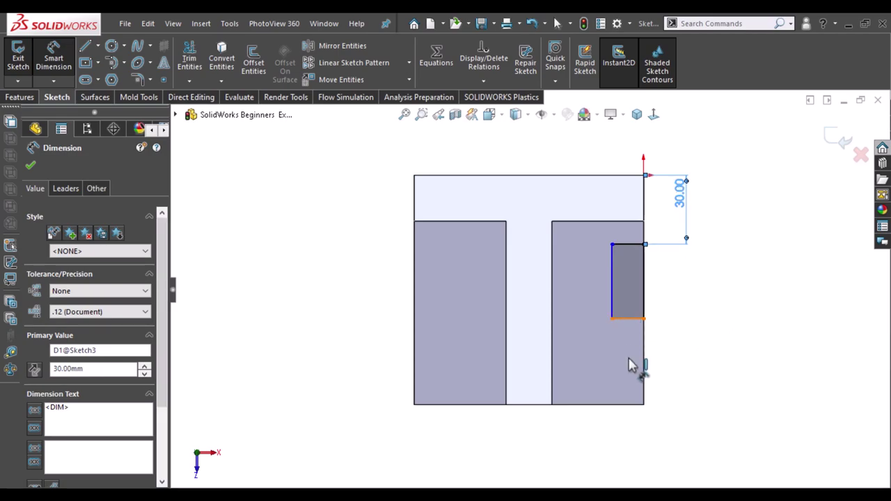
left_click(625, 406)
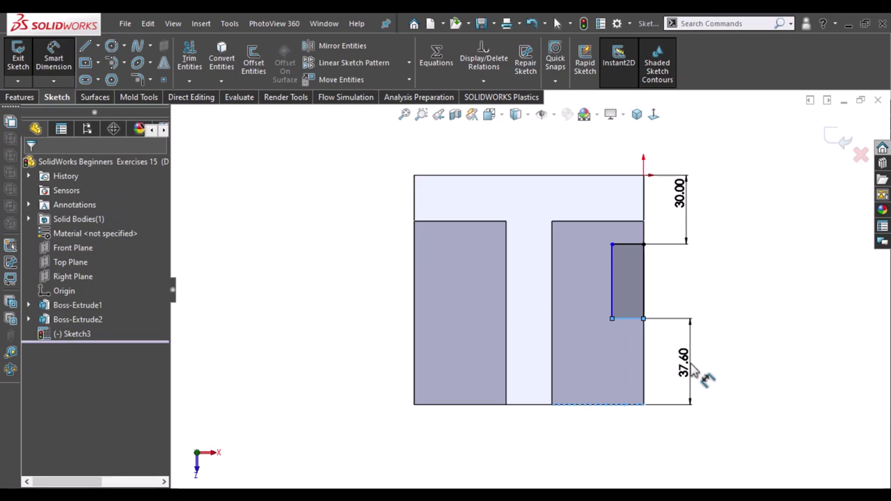
left_click(693, 369)
type("30")
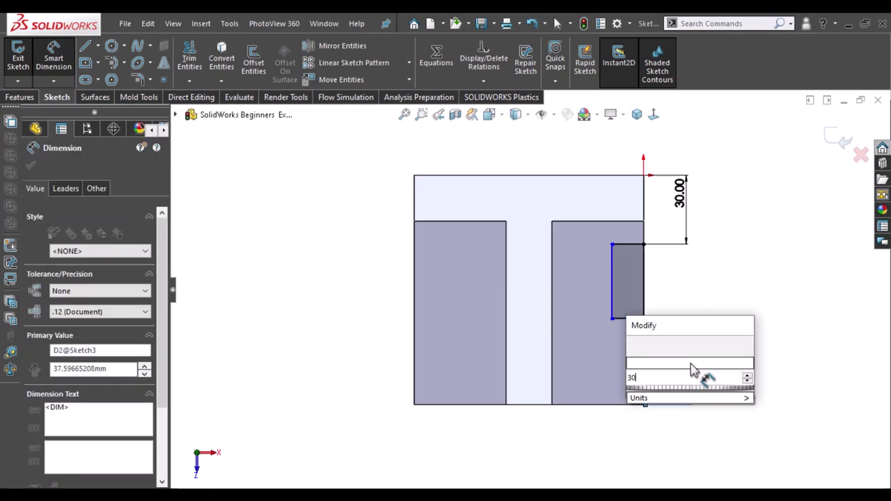
key("Escape")
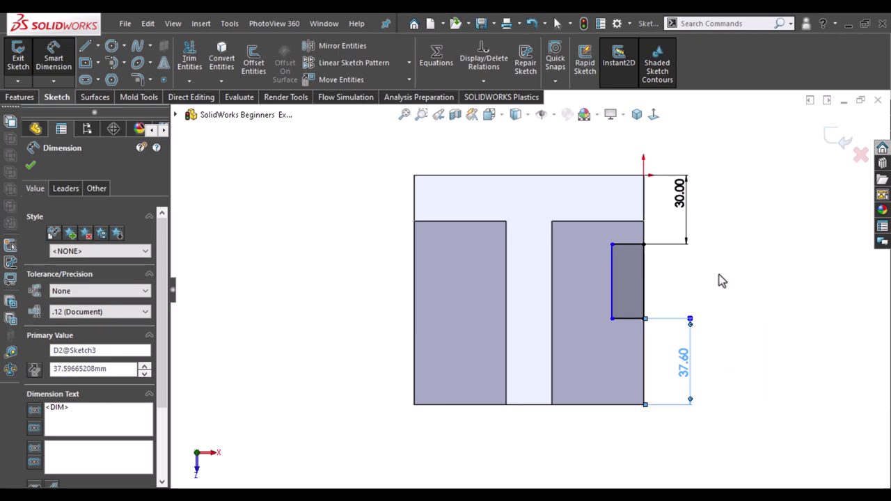
Step: Set the rectangle's width to 20 mm
left_click(623, 351)
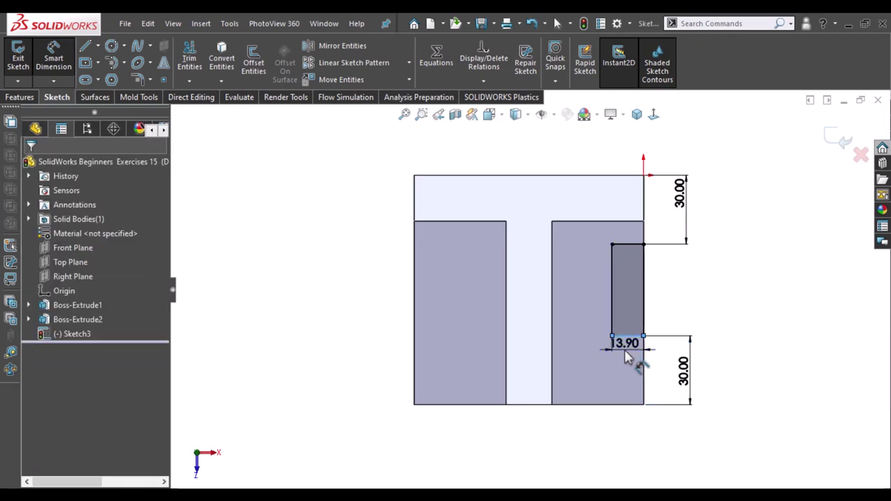
left_click(625, 350)
type("30")
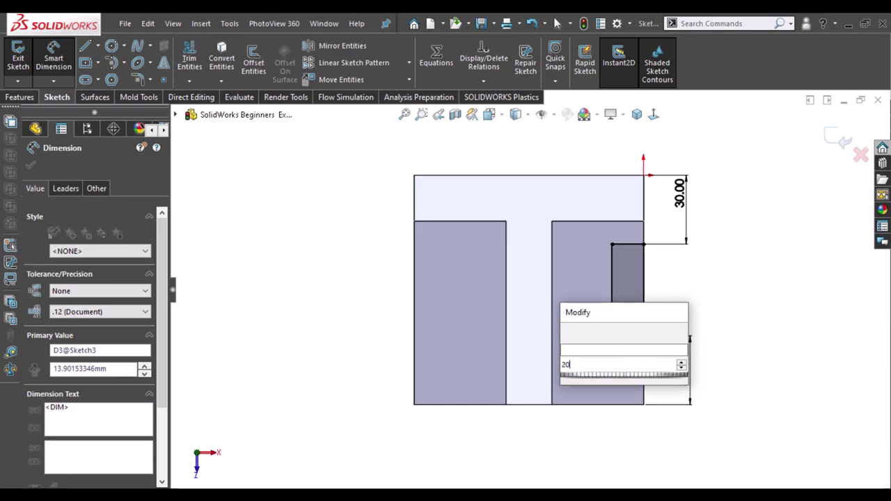
key("Return")
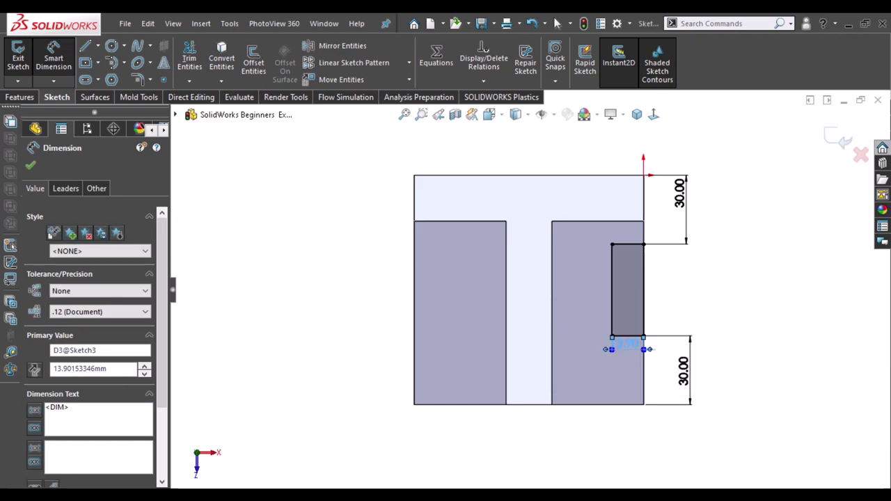
type("20")
key("Return")
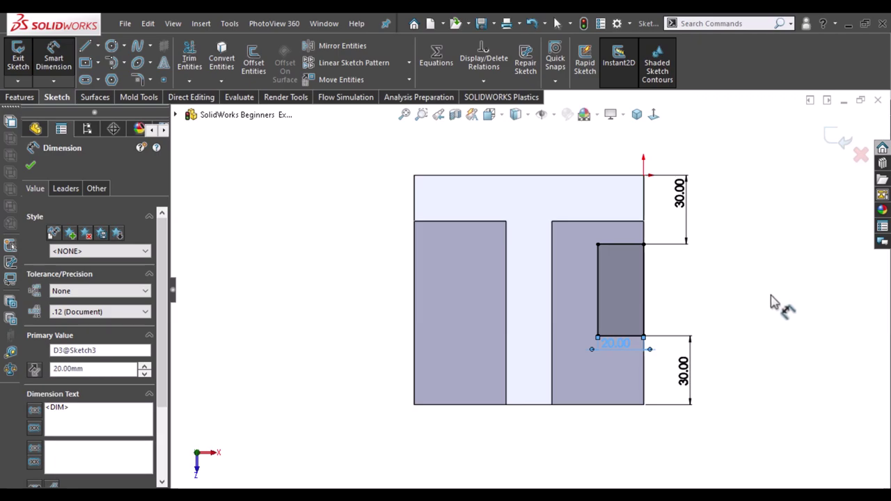
key("l")
left_click(529, 175)
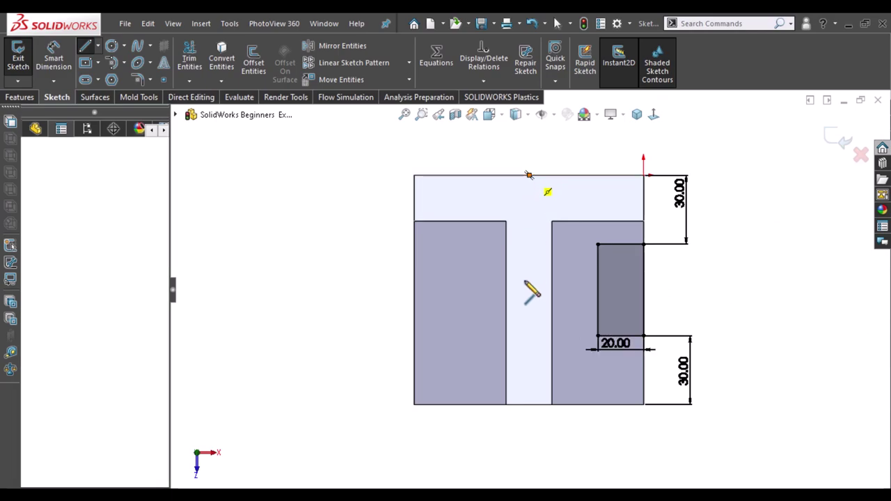
Step: Make a vertical construction centreline down the T from the top-edge midpoint
left_click(525, 281)
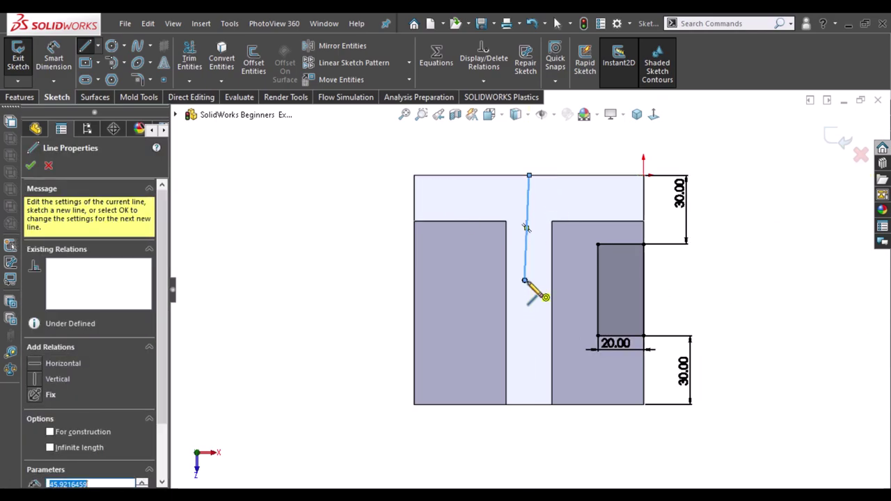
key("Escape")
key("Escape")
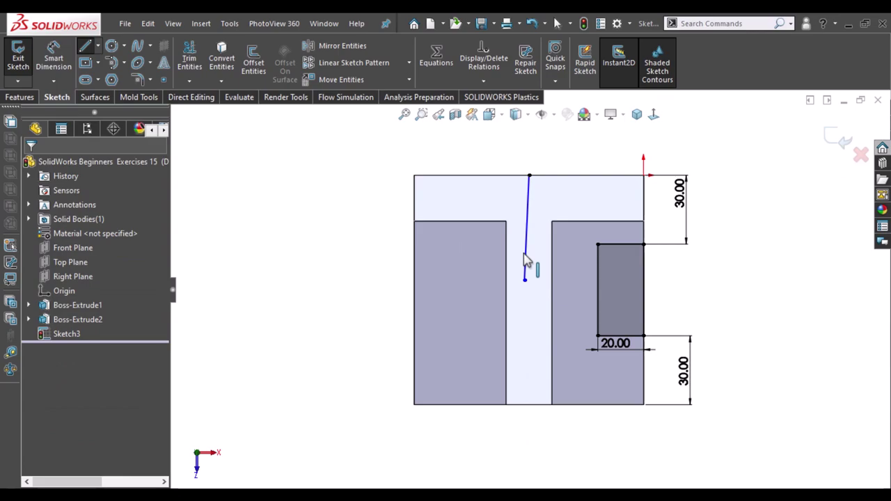
left_click(527, 261)
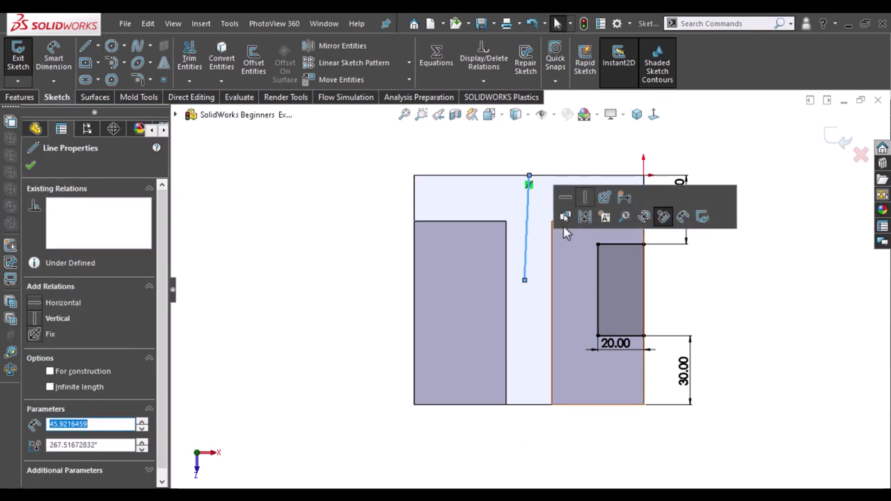
left_click(585, 197)
left_click(584, 197)
left_click(557, 152)
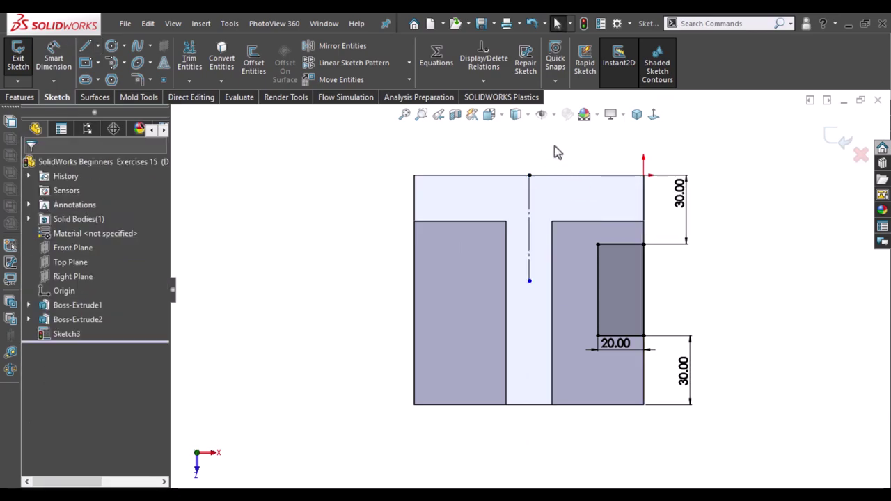
Step: Mirror the rectangle across the centreline onto the left side
key("z")
key("z")
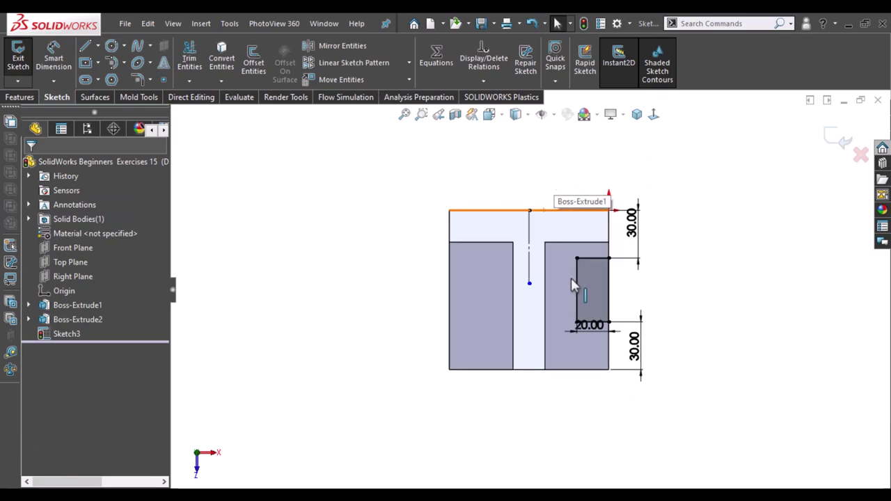
key("ctrl")
left_click_drag(550, 209, 619, 331)
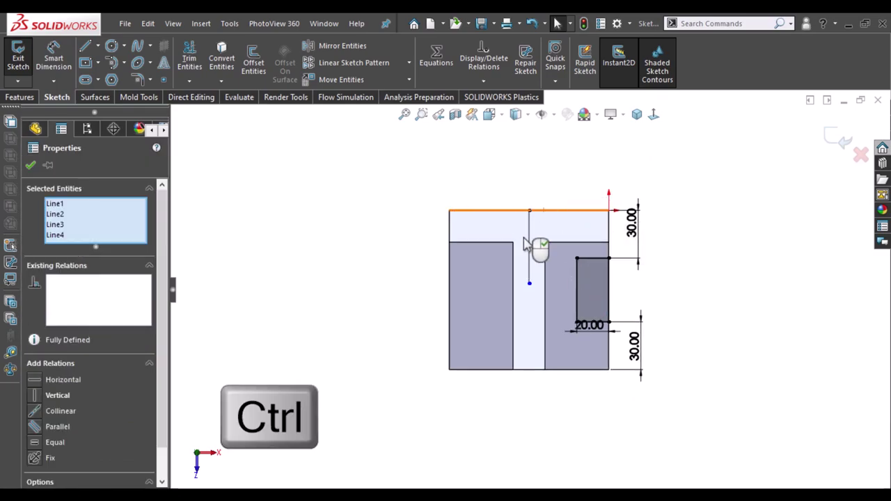
left_click(345, 46)
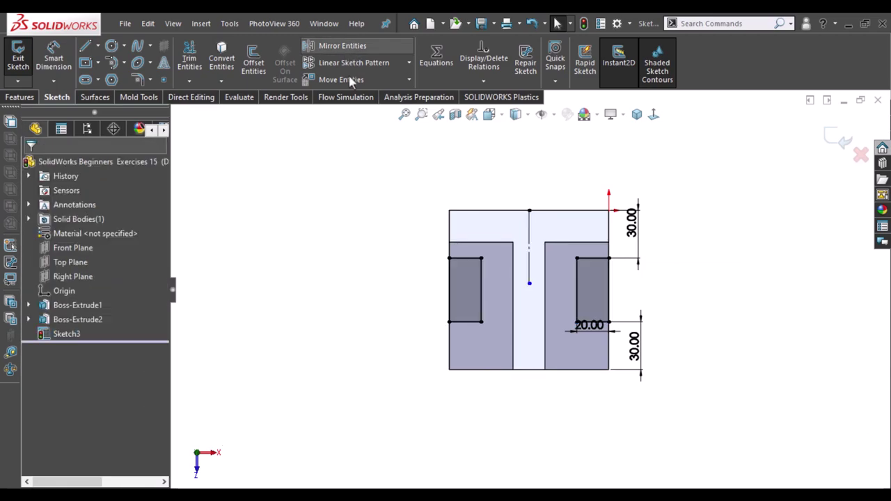
Step: Extrude-cut both rectangles Through All, then view the part in Isometric
left_click(21, 97)
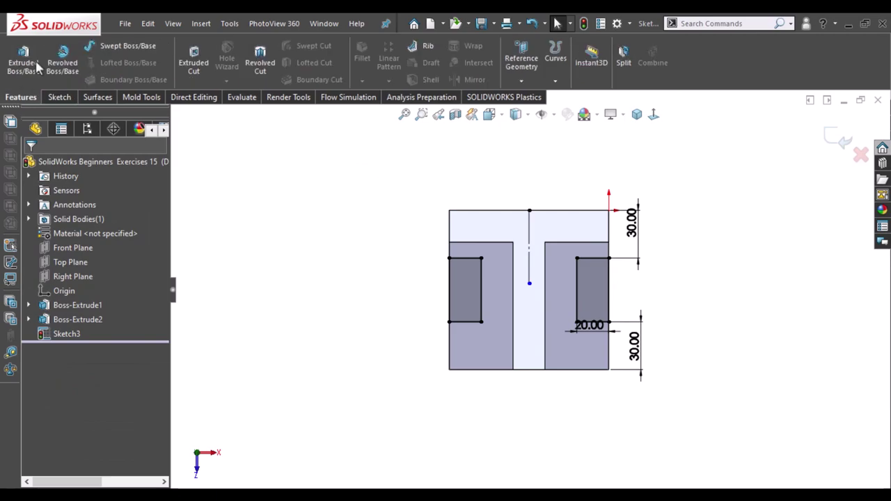
left_click(195, 60)
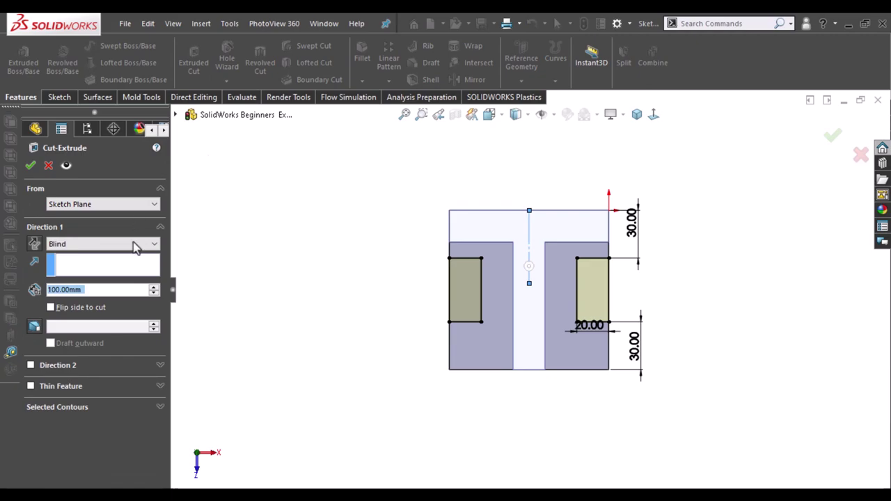
left_click(136, 244)
left_click(108, 265)
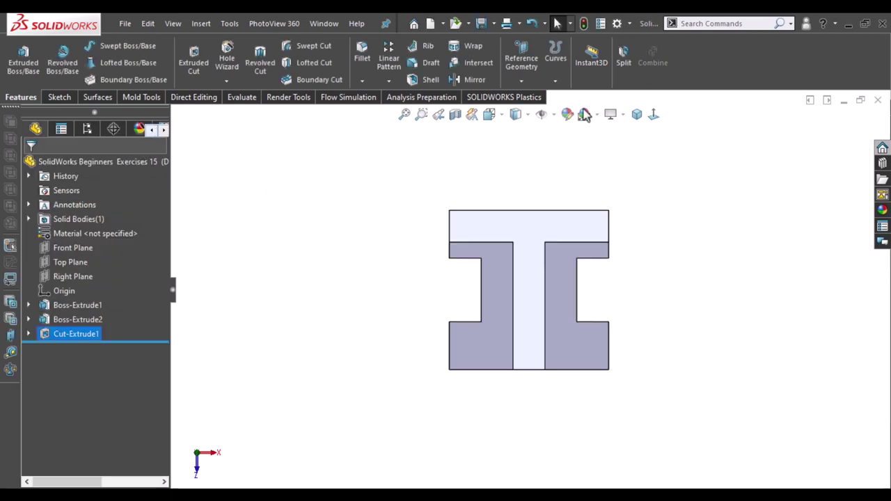
left_click(637, 115)
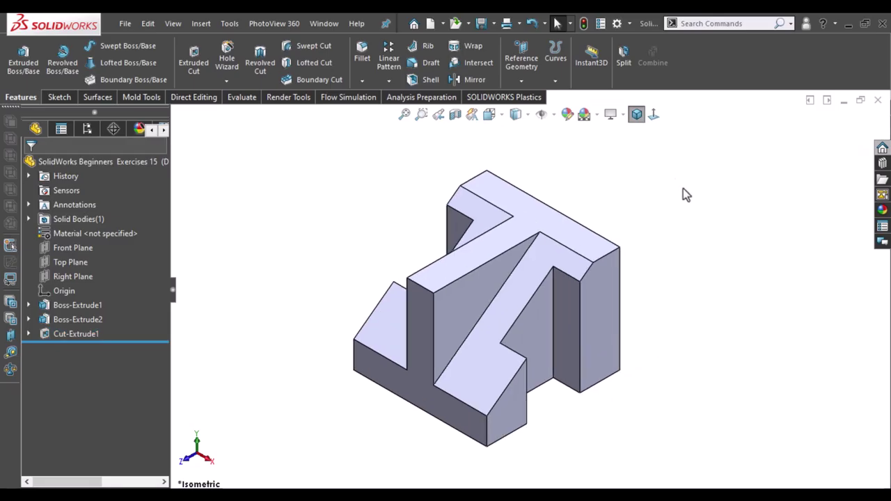
left_click(636, 115)
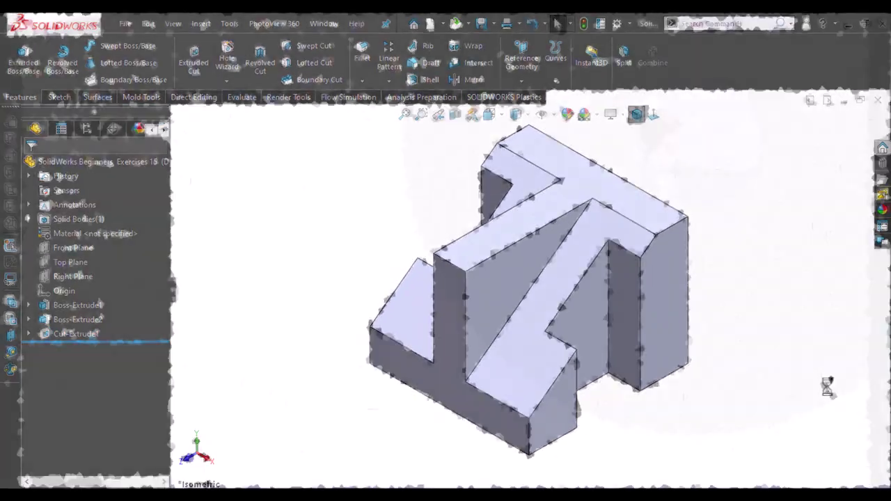